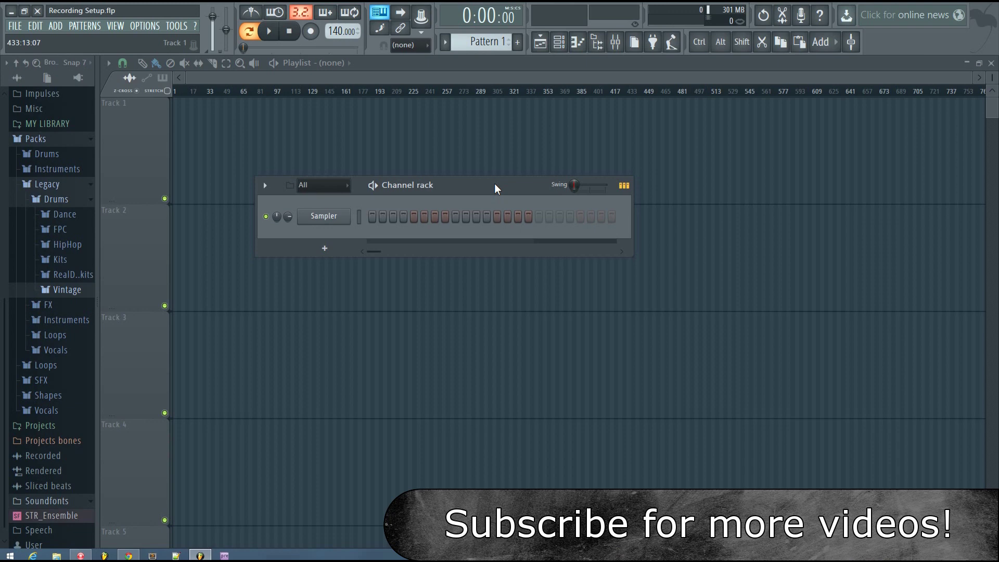
- Add a Sytrus synth channel to the channel rack and move its window up so the whole interface fits
{"action": "left_click", "coordinate": [325, 251]}
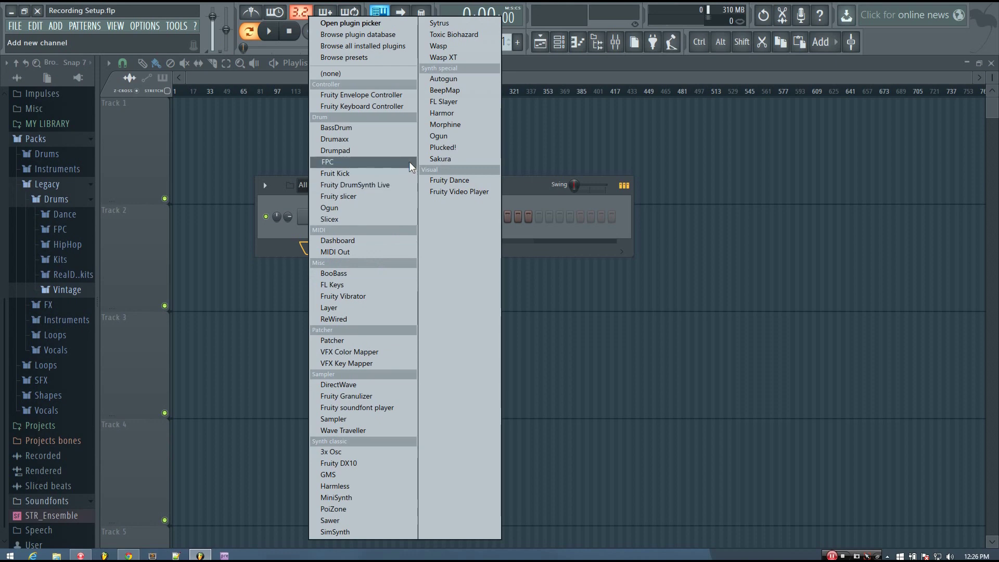
{"action": "left_click", "coordinate": [457, 25]}
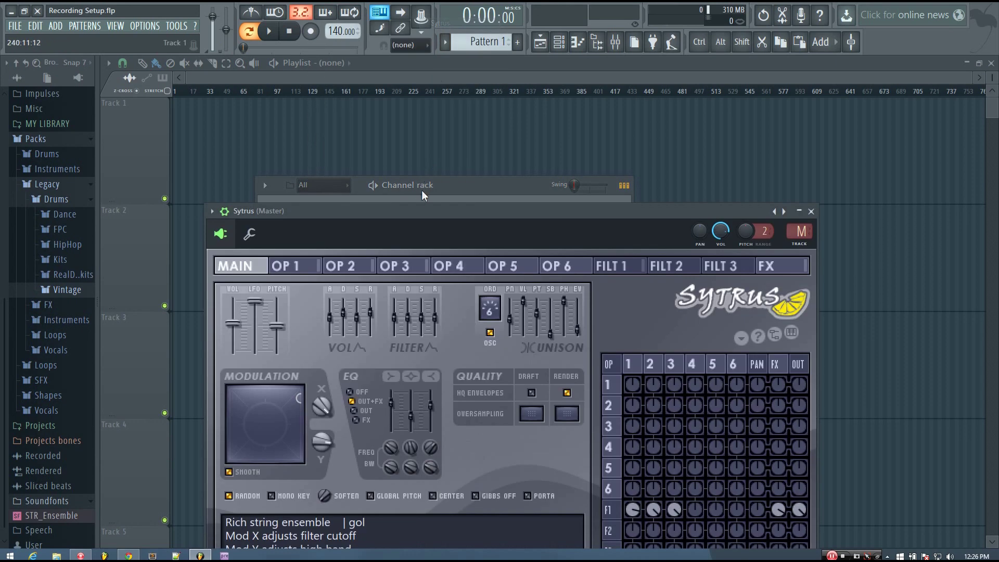
{"action": "scroll", "coordinate": [342, 217], "scroll_direction": "down", "scroll_amount": 1}
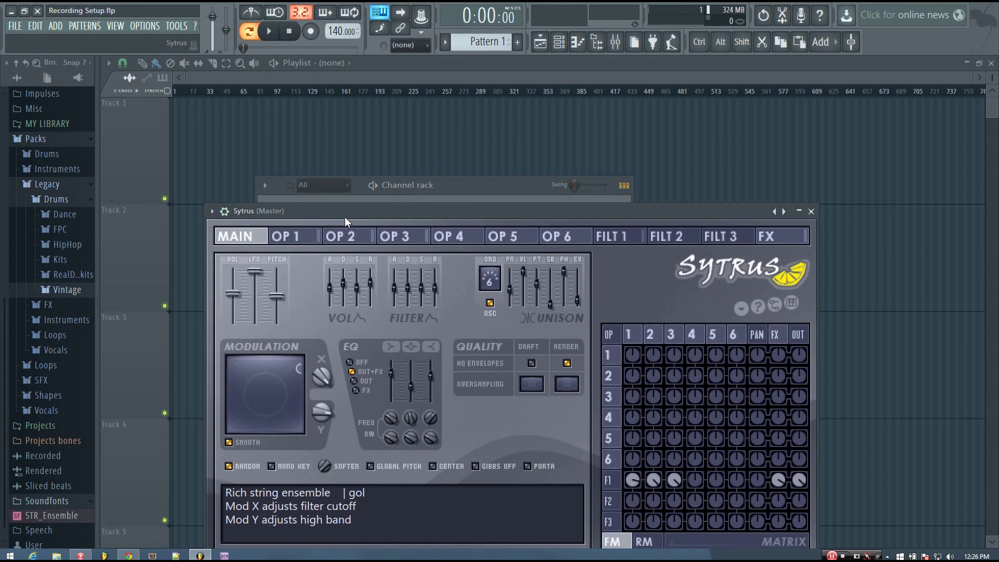
{"action": "left_click_drag", "start_coordinate": [344, 217], "coordinate": [327, 78]}
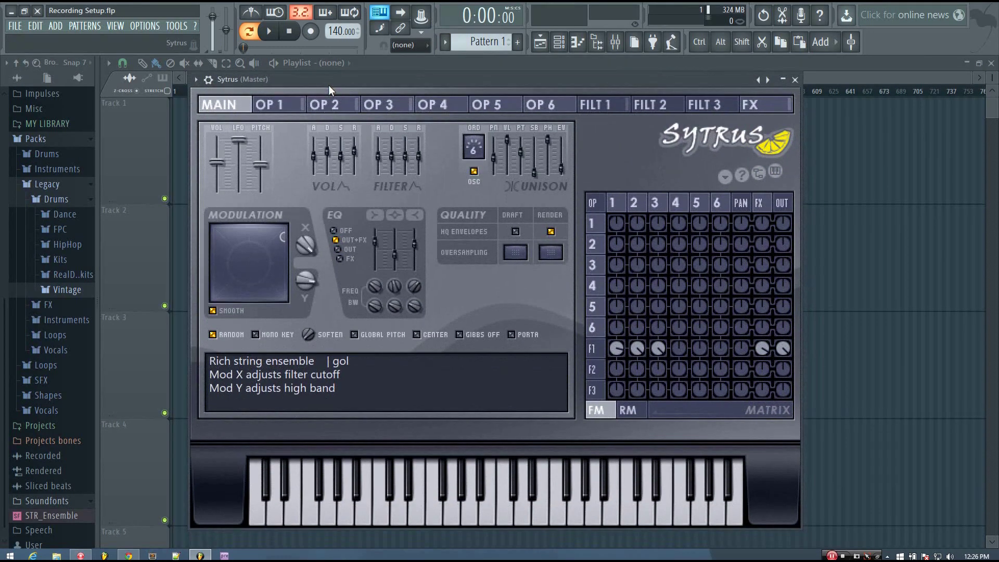
- Load the Default preset in Sytrus from its preset list
{"action": "left_click", "coordinate": [195, 80]}
{"action": "mouse_move", "coordinate": [218, 115]}
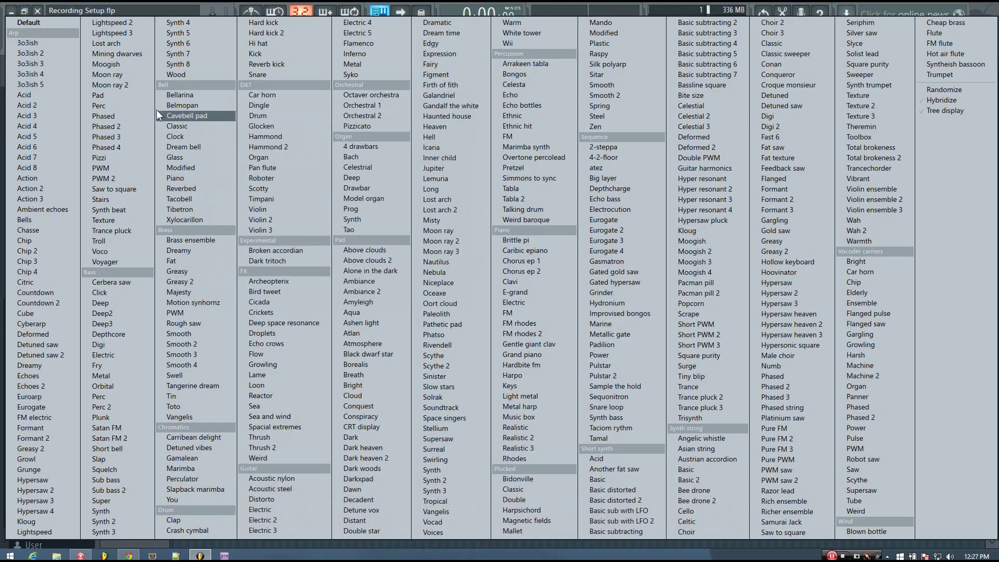
{"action": "left_click", "coordinate": [47, 27]}
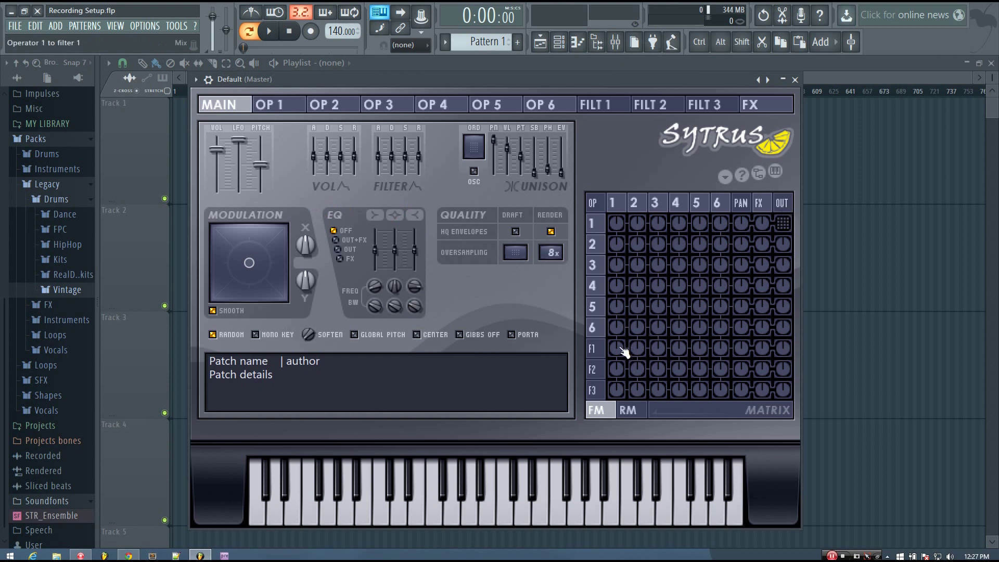
- In the modulation matrix, route operator 1 into filter 1 and filter 1 to the output, removing operator 1's direct output
{"action": "scroll", "coordinate": [623, 351], "scroll_direction": "up", "scroll_amount": 1}
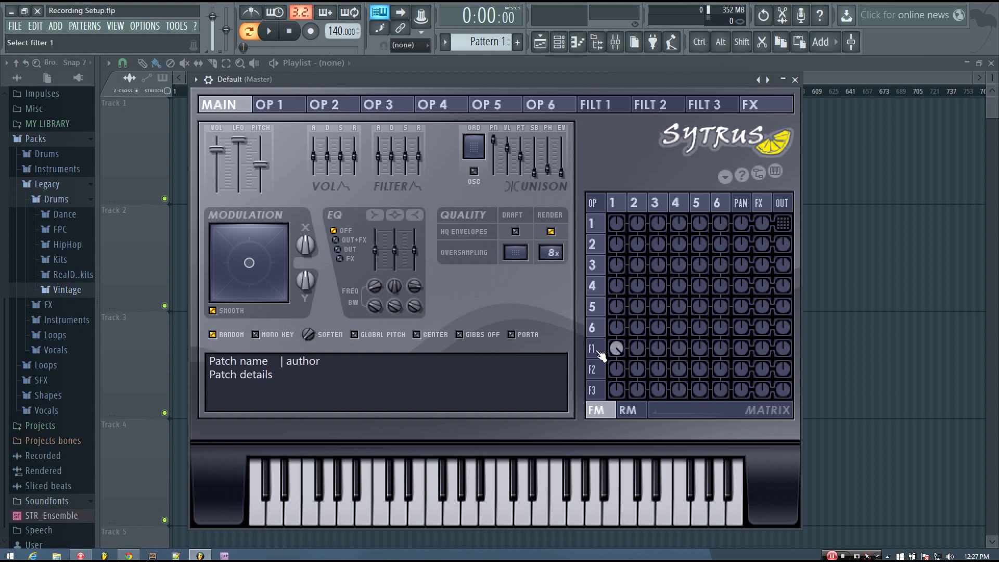
{"action": "scroll", "coordinate": [782, 348], "scroll_direction": "up", "scroll_amount": 1}
{"action": "left_click", "coordinate": [604, 107]}
{"action": "left_click", "coordinate": [214, 105]}
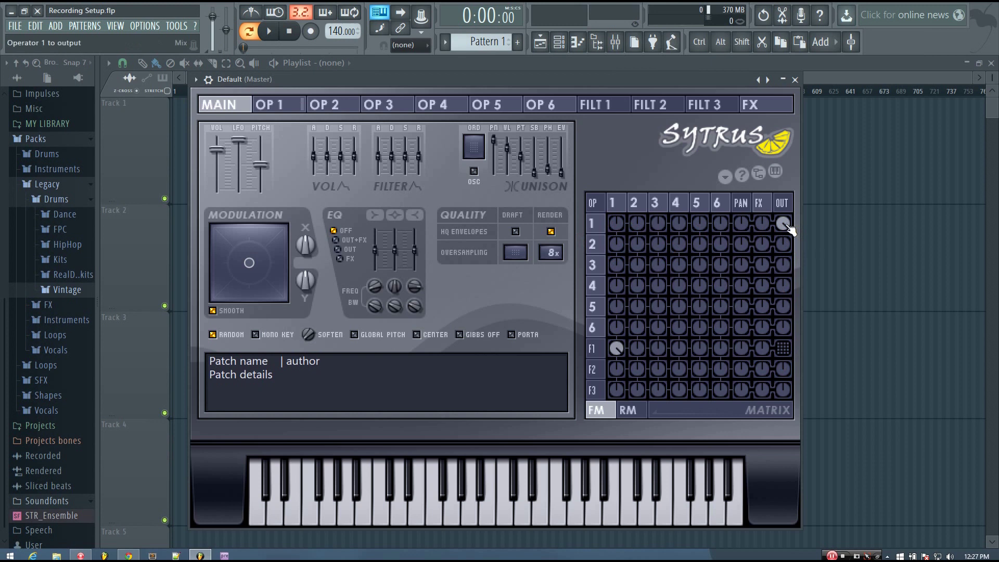
{"action": "left_click_drag", "start_coordinate": [782, 224], "coordinate": [783, 333]}
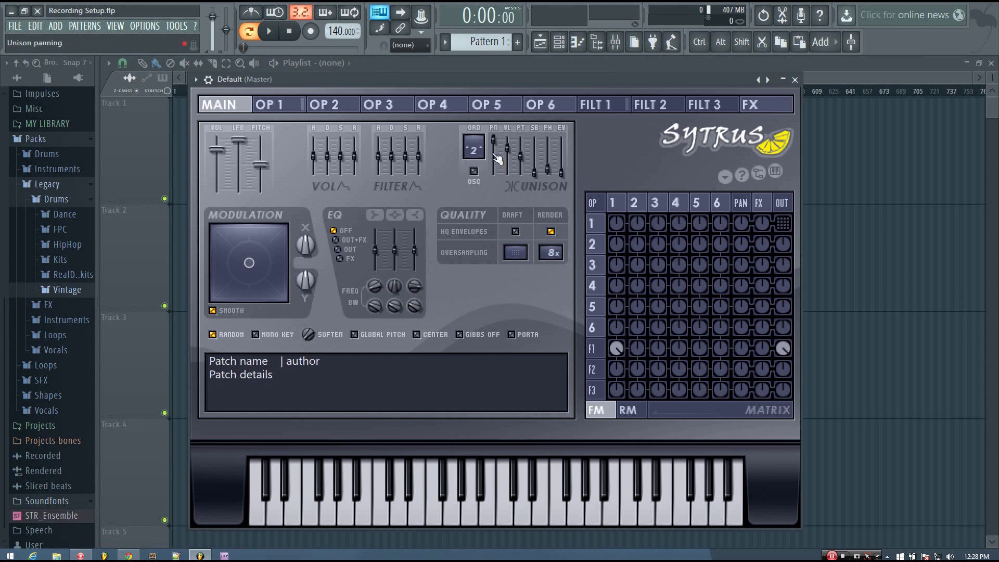
- Raise the unison volume variation fully, turn operator 1's noise level up to maximum, and play a note to audition the sound
{"action": "left_click_drag", "start_coordinate": [509, 154], "coordinate": [509, 139]}
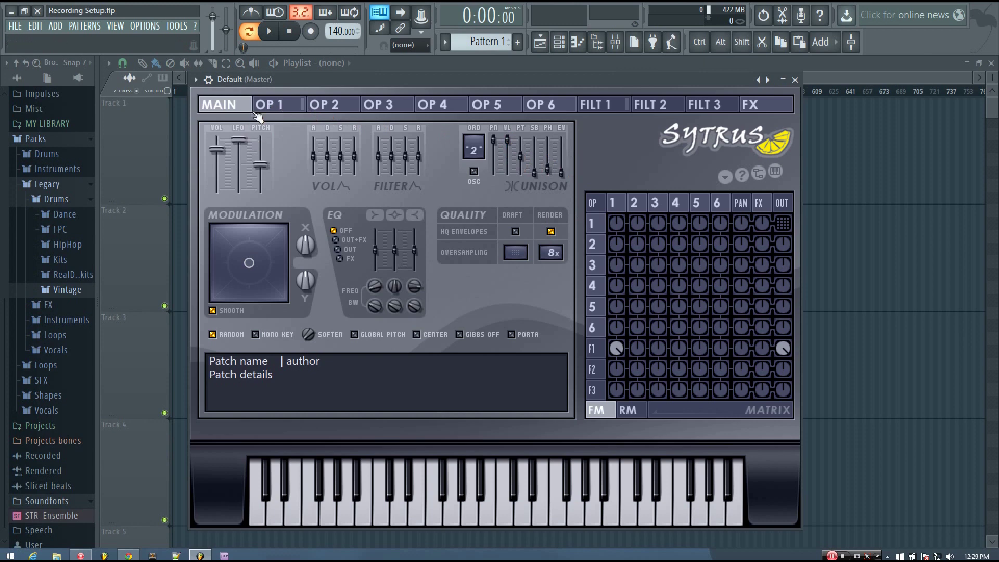
{"action": "left_click", "coordinate": [287, 110]}
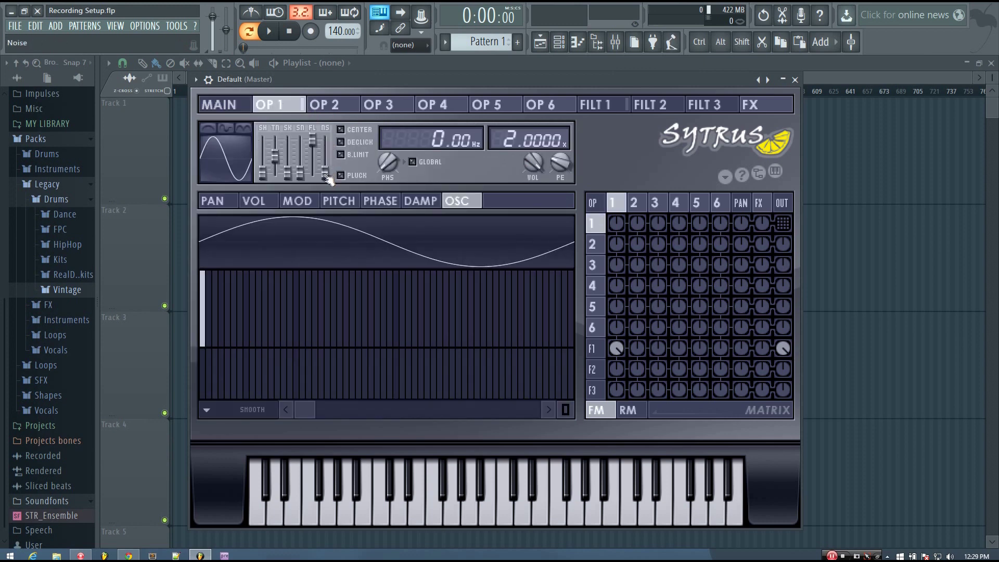
{"action": "left_click_drag", "start_coordinate": [330, 174], "coordinate": [331, 134]}
{"action": "left_click", "coordinate": [215, 106]}
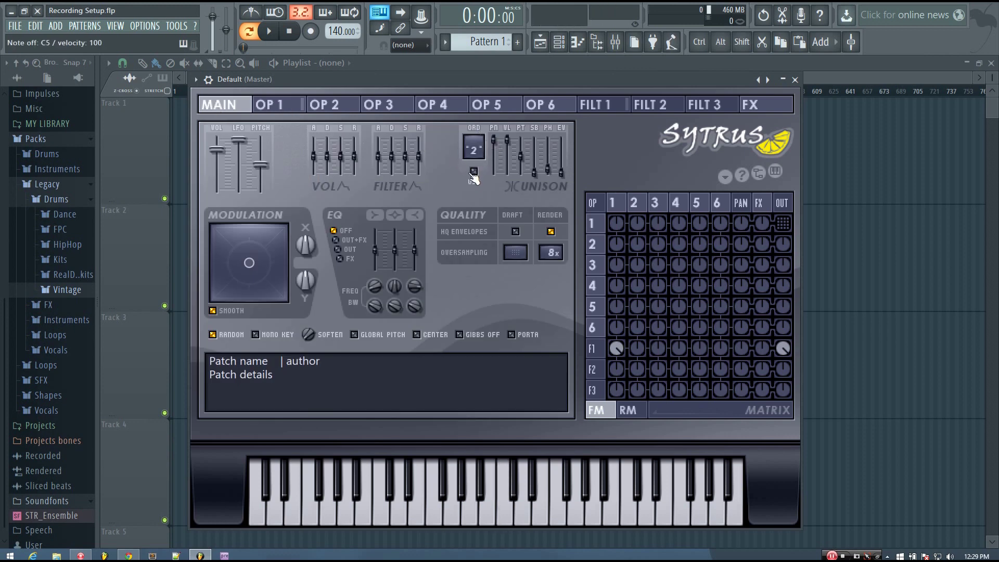
{"action": "left_click_drag", "start_coordinate": [461, 80], "coordinate": [461, 81]}
{"action": "key", "text": "z"}
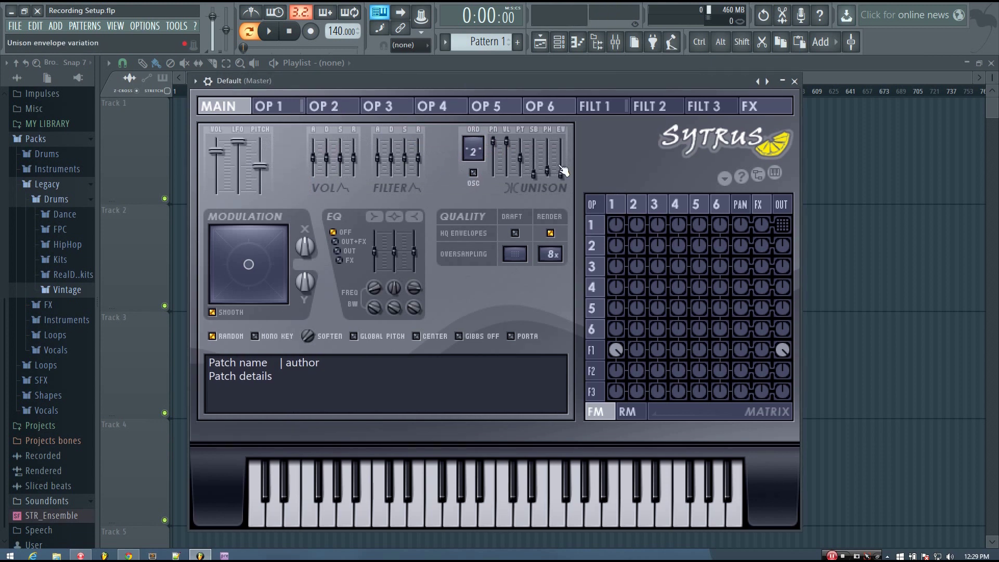
- Make filter 1 a band-pass by lowering its low level and raising its band level, and audition cutoff settings
{"action": "left_click", "coordinate": [604, 107]}
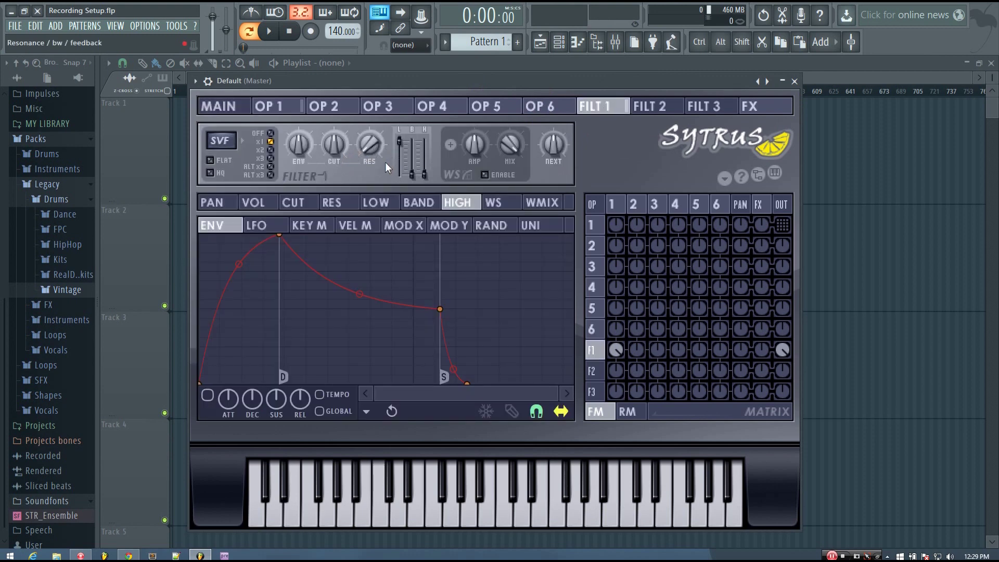
{"action": "left_click", "coordinate": [220, 139]}
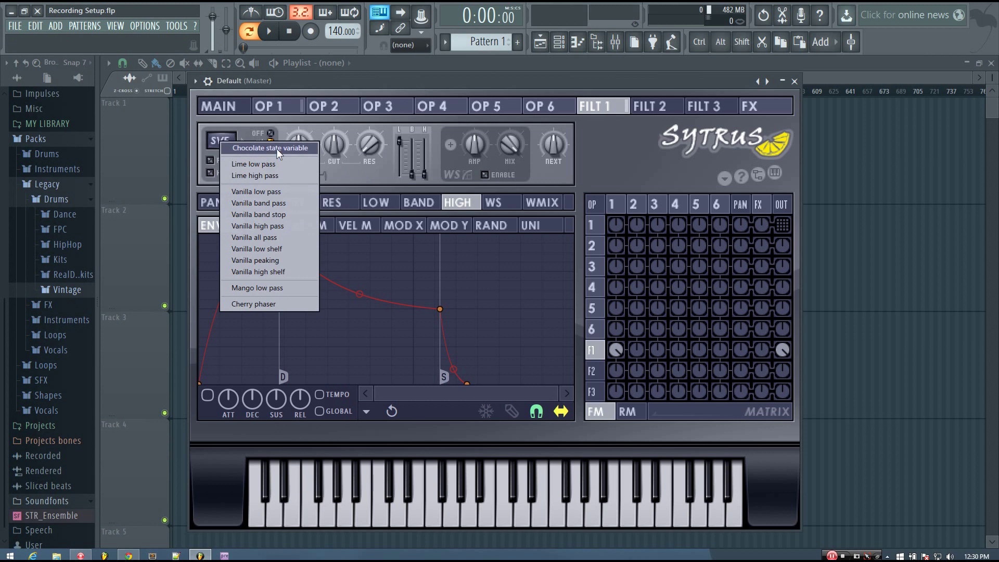
{"action": "left_click", "coordinate": [369, 83]}
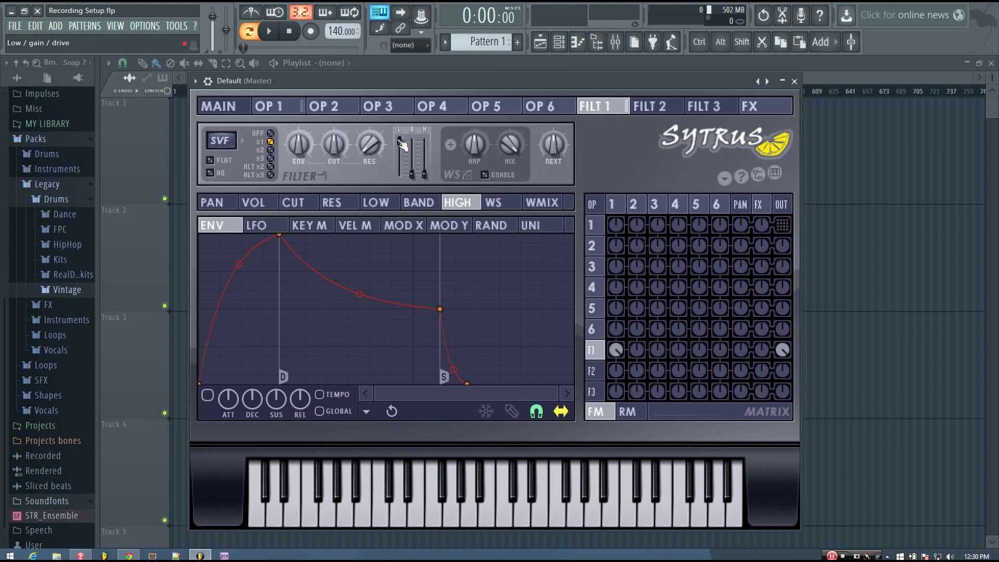
{"action": "mouse_move", "coordinate": [335, 147]}
{"action": "left_mouse_down"}
{"action": "mouse_move", "coordinate": [335, 156]}
{"action": "mouse_move", "coordinate": [335, 138]}
{"action": "left_mouse_up"}
{"action": "left_click_drag", "start_coordinate": [403, 146], "coordinate": [404, 175]}
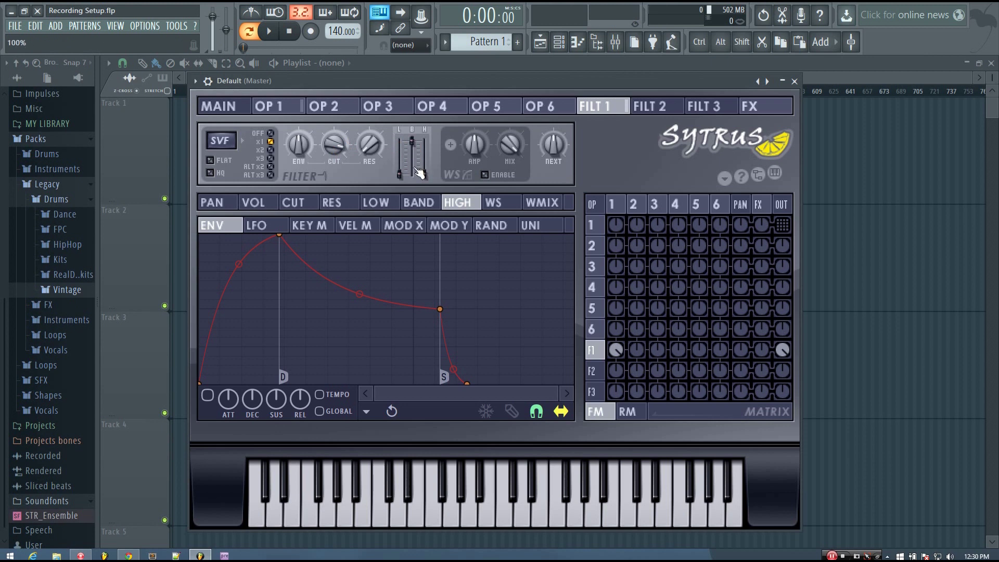
{"action": "key", "text": "z"}
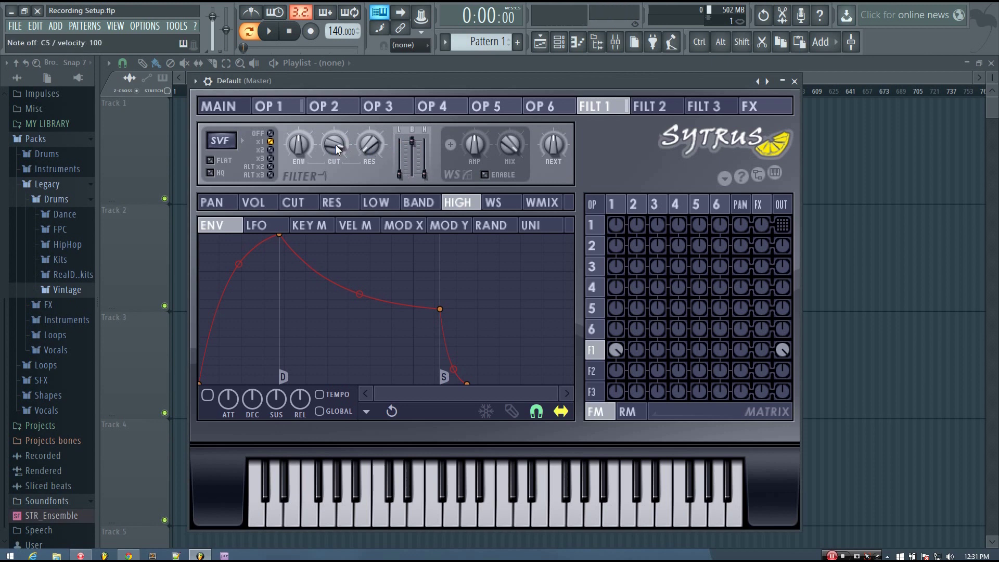
{"action": "left_click_drag", "start_coordinate": [335, 144], "coordinate": [335, 174]}
{"action": "key", "text": "z"}
- Set the draft oversampling to 2x in the main settings and return to the filter 1 settings
{"action": "left_click", "coordinate": [247, 109]}
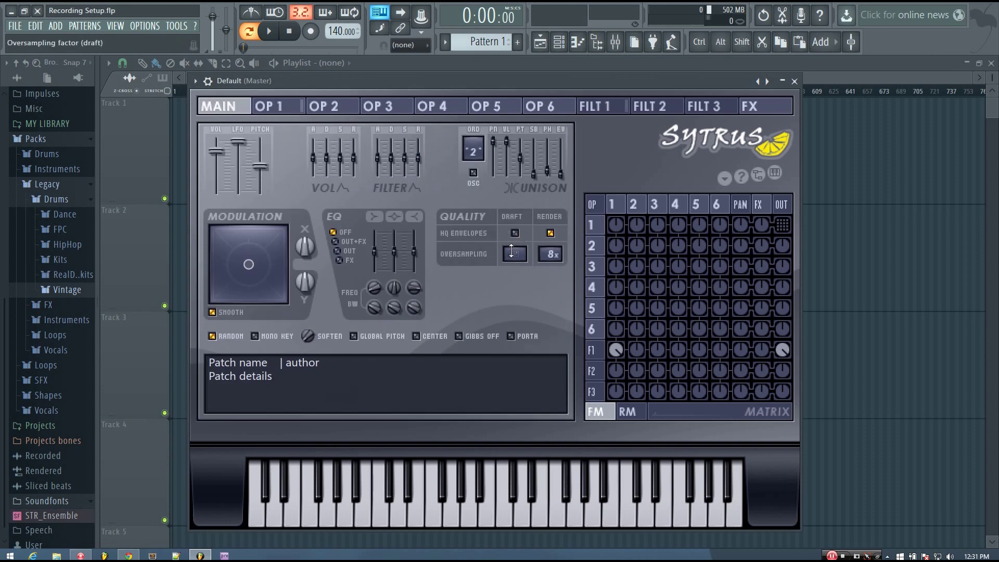
{"action": "mouse_move", "coordinate": [509, 256]}
{"action": "left_mouse_down"}
{"action": "mouse_move", "coordinate": [514, 264]}
{"action": "mouse_move", "coordinate": [517, 254]}
{"action": "left_mouse_up"}
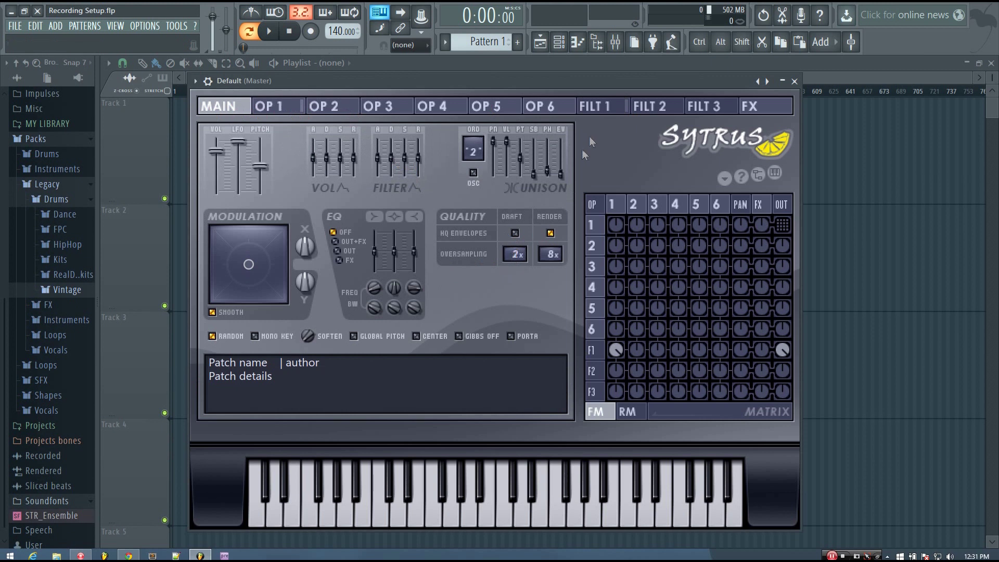
{"action": "left_click", "coordinate": [598, 107]}
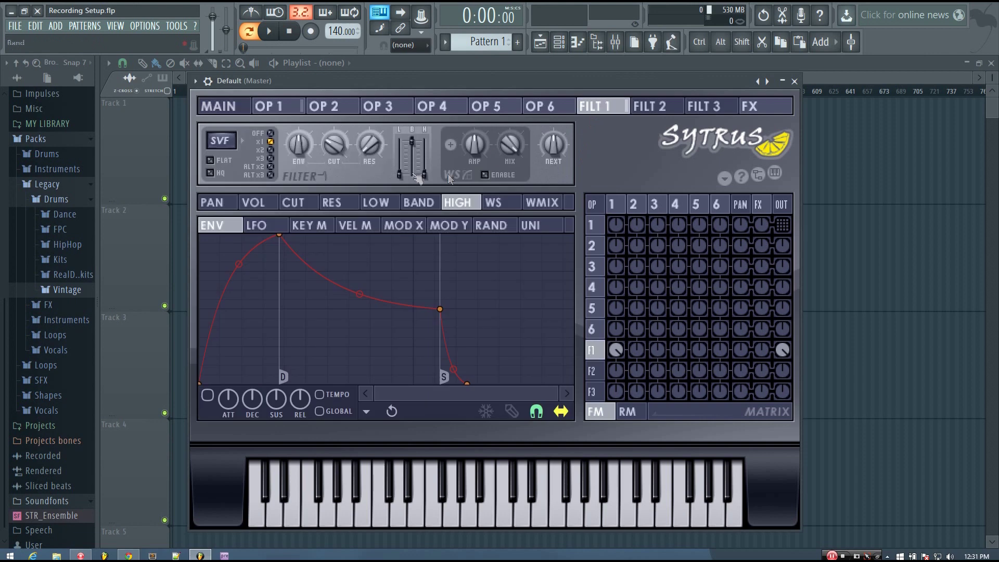
- Readjust the filter 1 cutoff frequency, sweeping it up and down to compare settings
{"action": "mouse_move", "coordinate": [334, 145]}
{"action": "left_mouse_down"}
{"action": "mouse_move", "coordinate": [334, 124]}
{"action": "mouse_move", "coordinate": [334, 146]}
{"action": "left_mouse_up"}
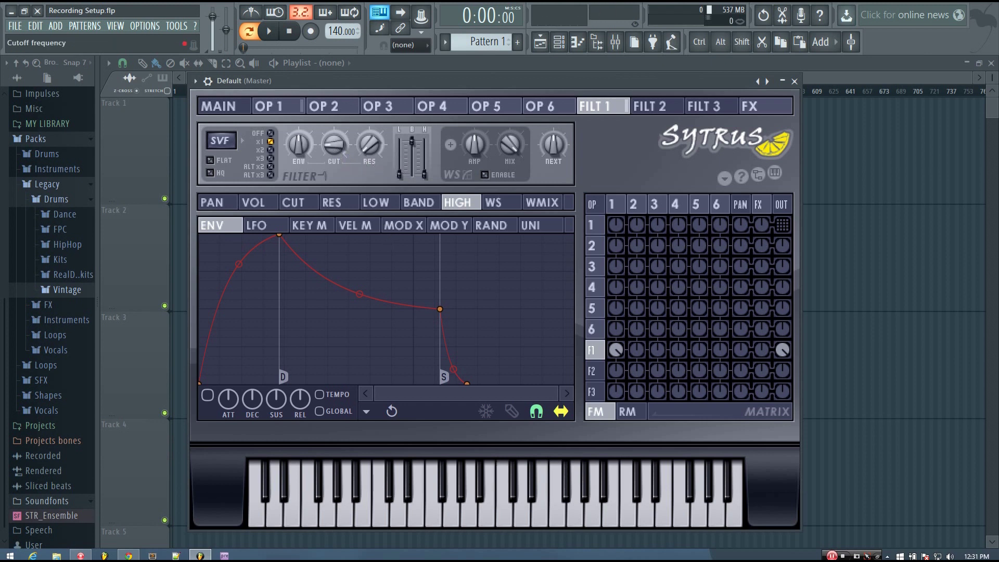
{"action": "left_click_drag", "start_coordinate": [334, 144], "coordinate": [334, 133]}
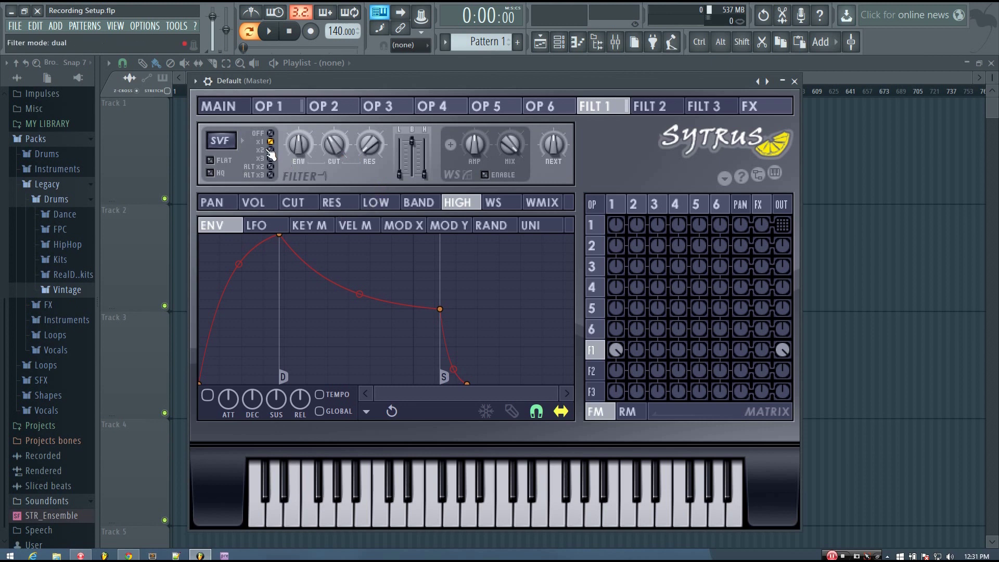
{"action": "mouse_move", "coordinate": [784, 350]}
{"action": "left_mouse_down"}
{"action": "mouse_move", "coordinate": [787, 241]}
{"action": "mouse_move", "coordinate": [785, 351]}
{"action": "left_mouse_up"}
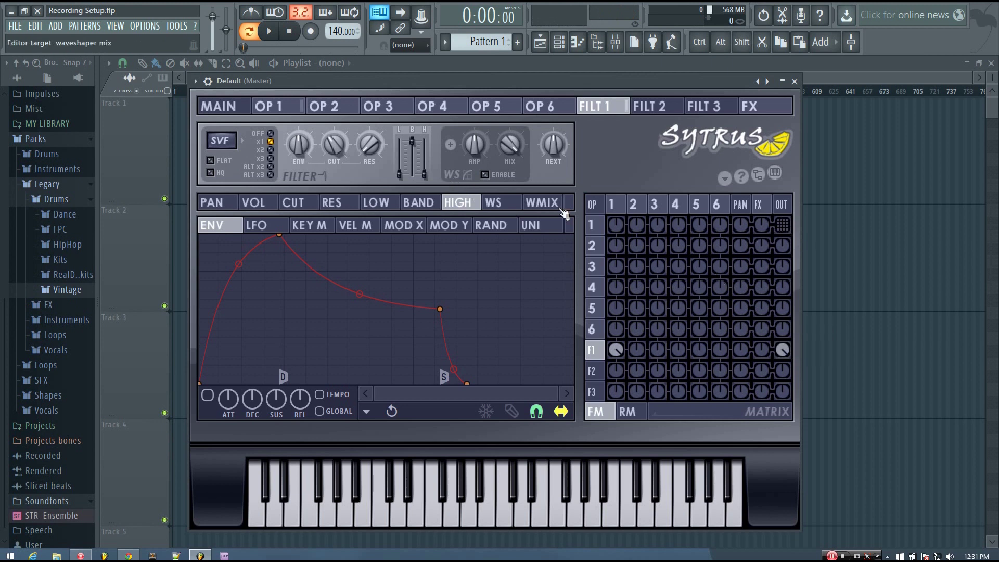
{"action": "left_click_drag", "start_coordinate": [343, 83], "coordinate": [340, 78]}
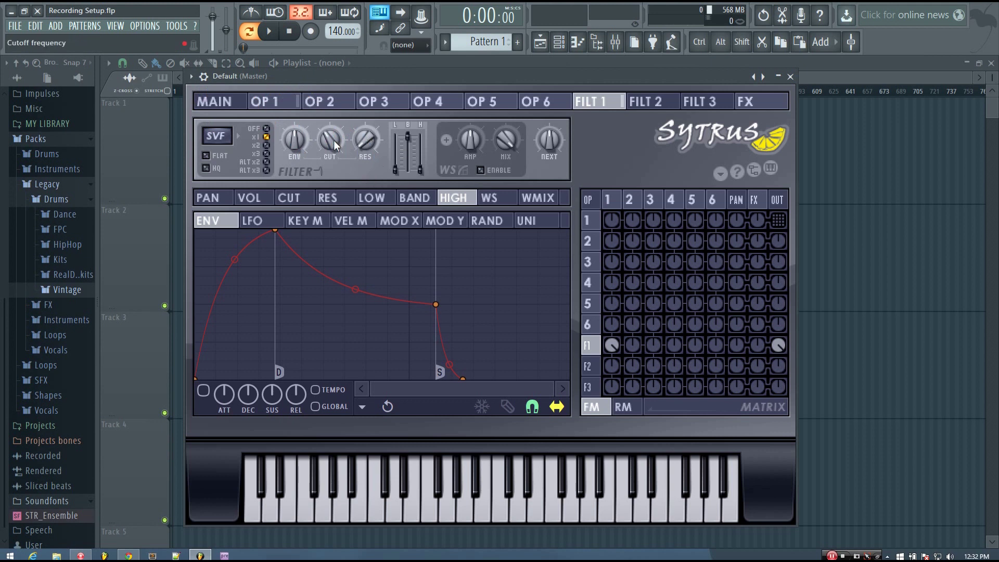
{"action": "mouse_move", "coordinate": [321, 140]}
{"action": "left_mouse_down"}
{"action": "mouse_move", "coordinate": [320, 119]}
{"action": "mouse_move", "coordinate": [320, 127]}
{"action": "left_mouse_up"}
- Browse filter 1's articulation targets, select the cutoff target, and play a note
{"action": "left_click", "coordinate": [290, 200]}
{"action": "left_click_drag", "start_coordinate": [321, 203], "coordinate": [221, 204]}
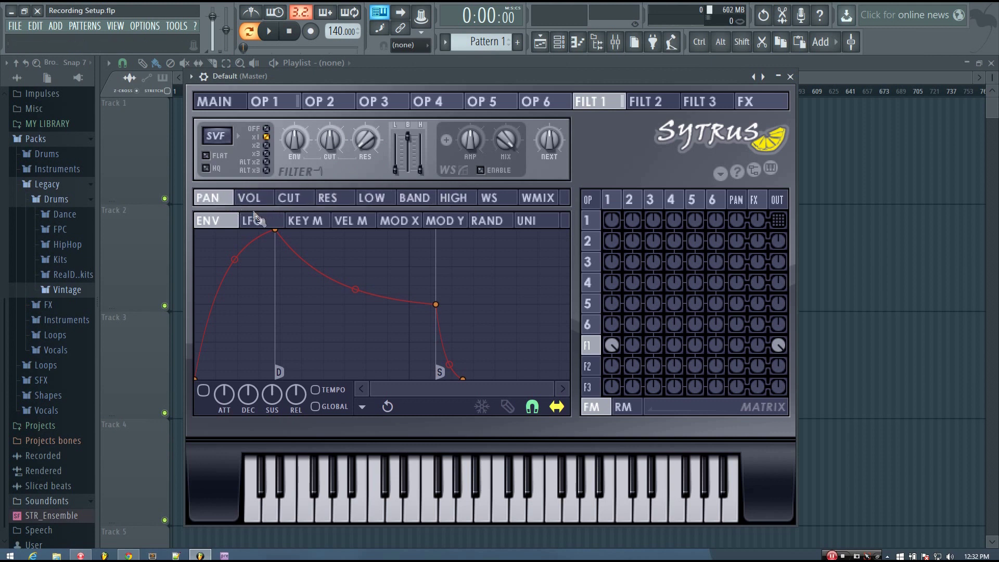
{"action": "left_click", "coordinate": [295, 201]}
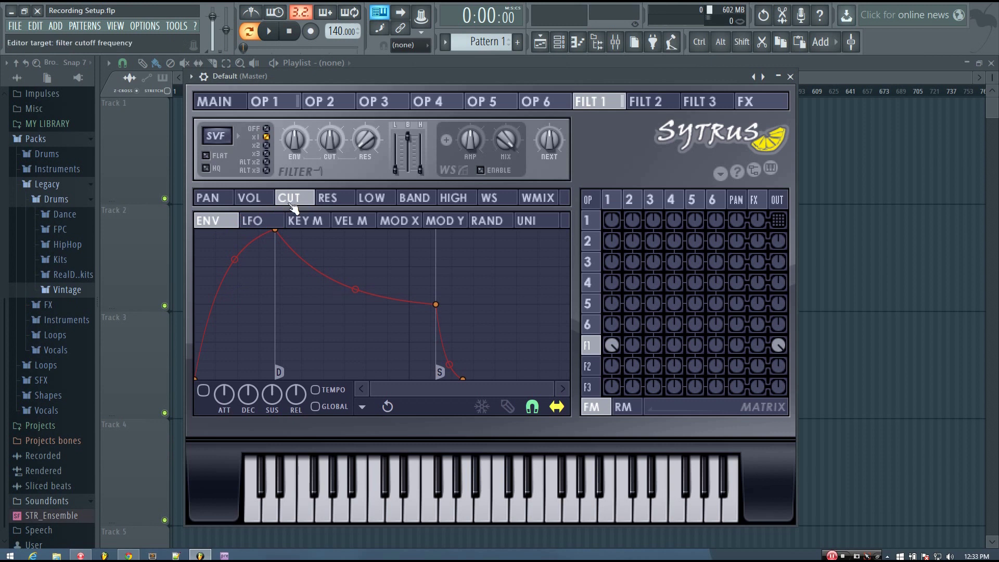
{"action": "key", "text": "z"}
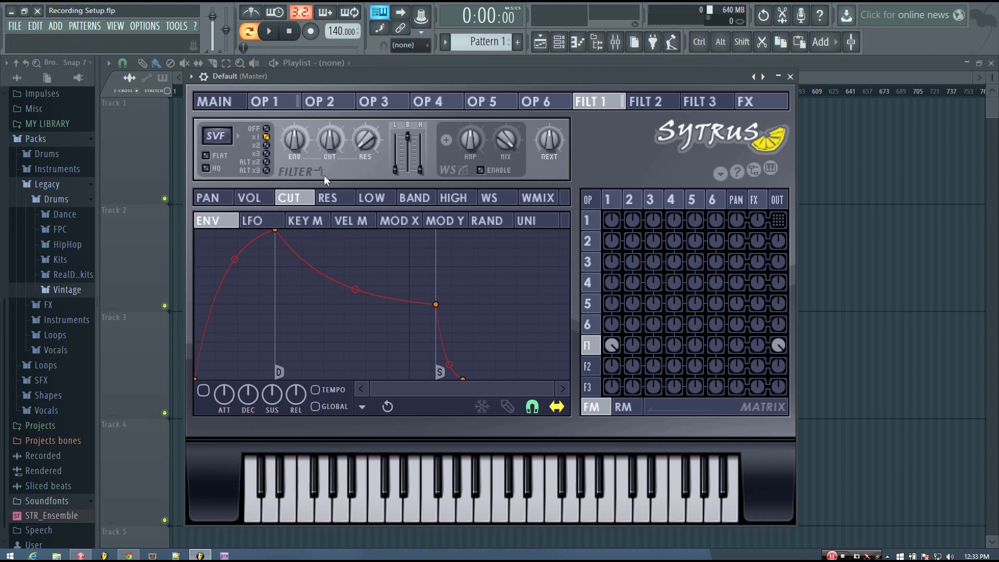
- Create automation clips for filter 1's cutoff frequency and its resonance
{"action": "right_click", "coordinate": [331, 143]}
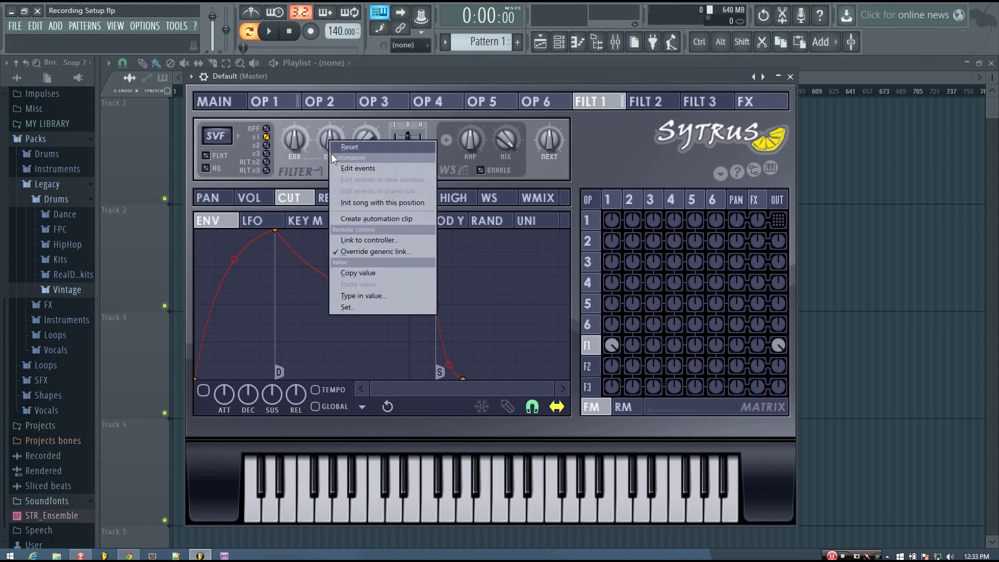
{"action": "left_click", "coordinate": [357, 219]}
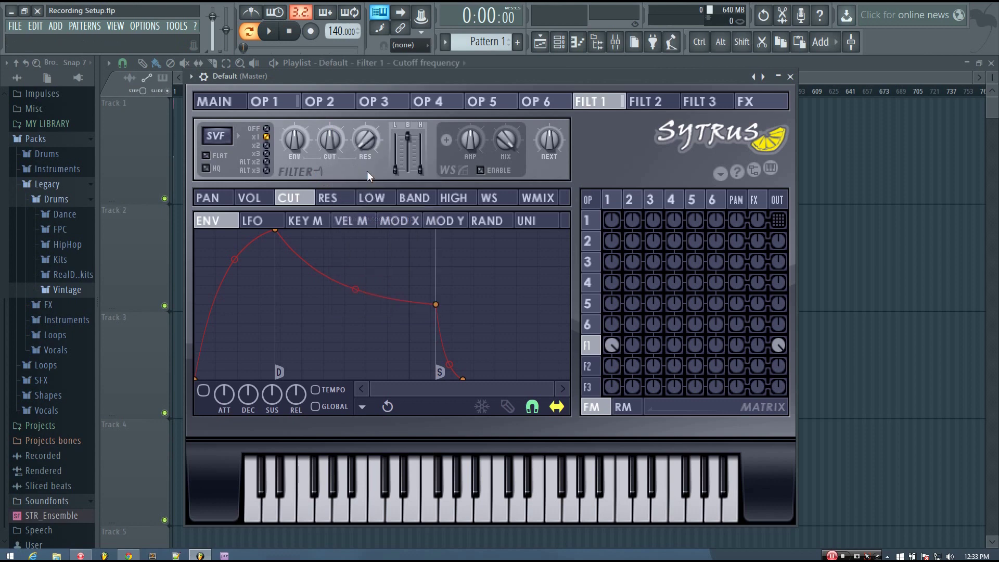
{"action": "right_click", "coordinate": [366, 139]}
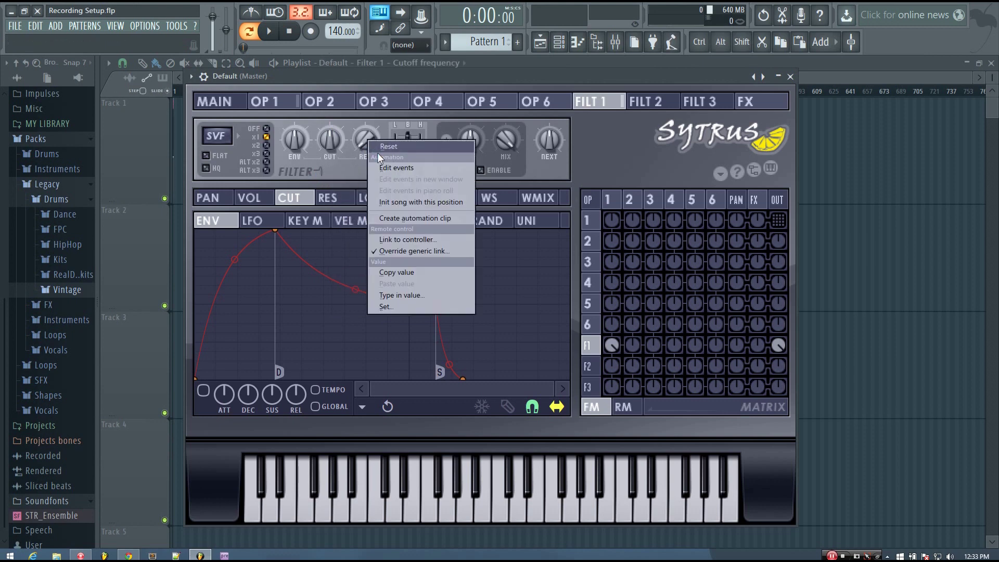
{"action": "left_click", "coordinate": [401, 218]}
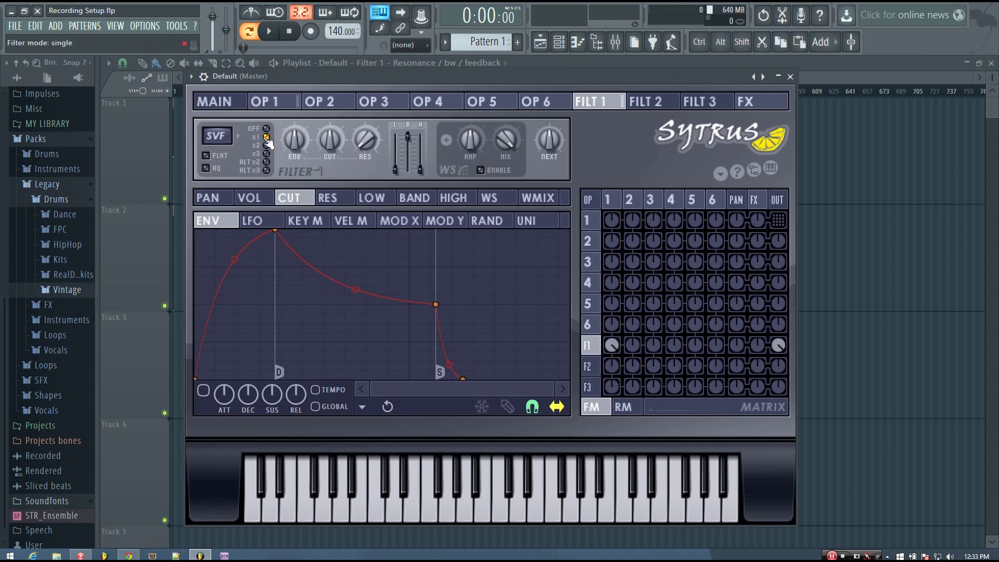
- Create an automation clip for Sytrus's master volume level in the main settings
{"action": "left_click", "coordinate": [214, 102]}
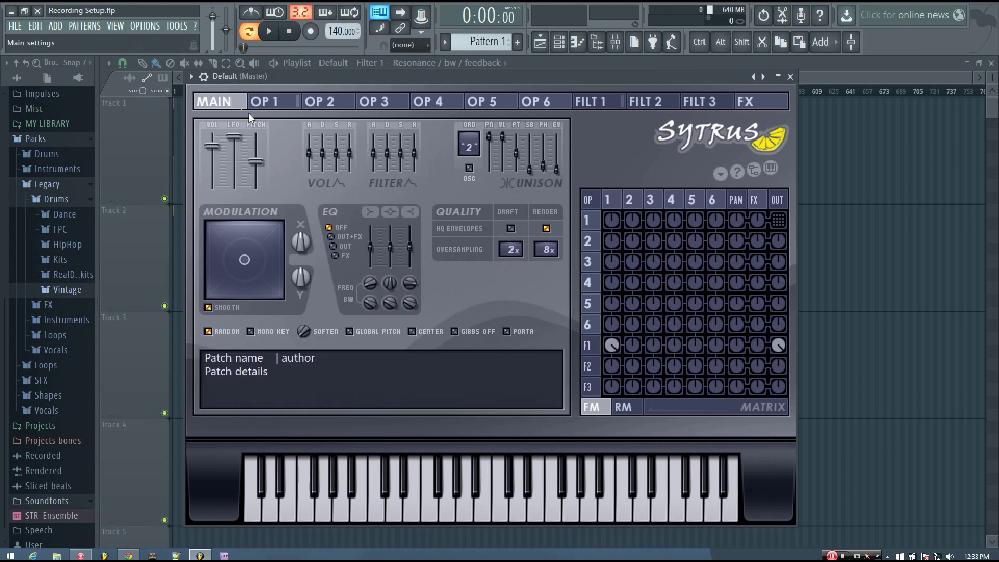
{"action": "right_click", "coordinate": [211, 142]}
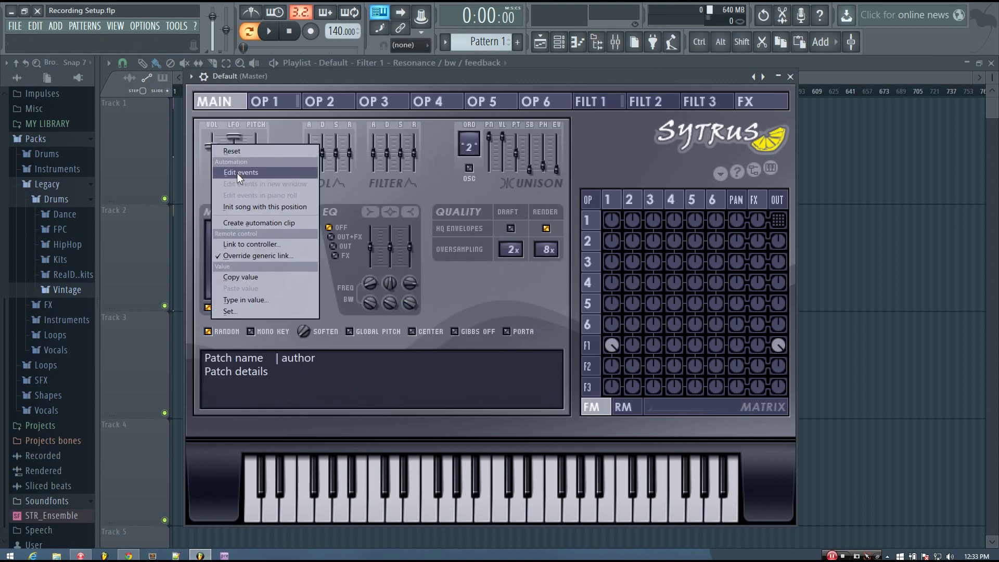
{"action": "left_click", "coordinate": [243, 222]}
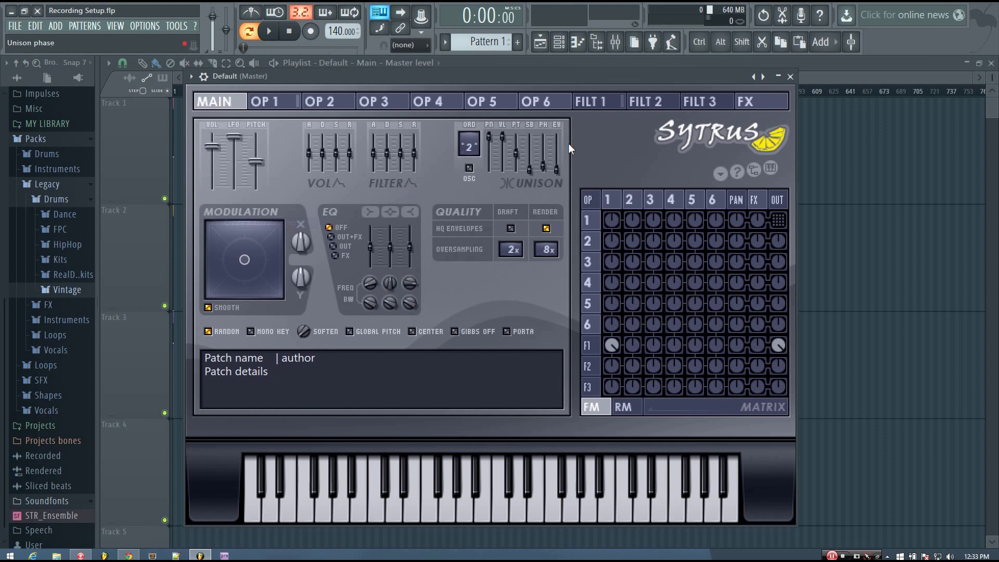
- Enter a two-bar C5 note at bar 1 in the Default channel's piano roll and play it back
{"action": "left_click", "coordinate": [790, 77]}
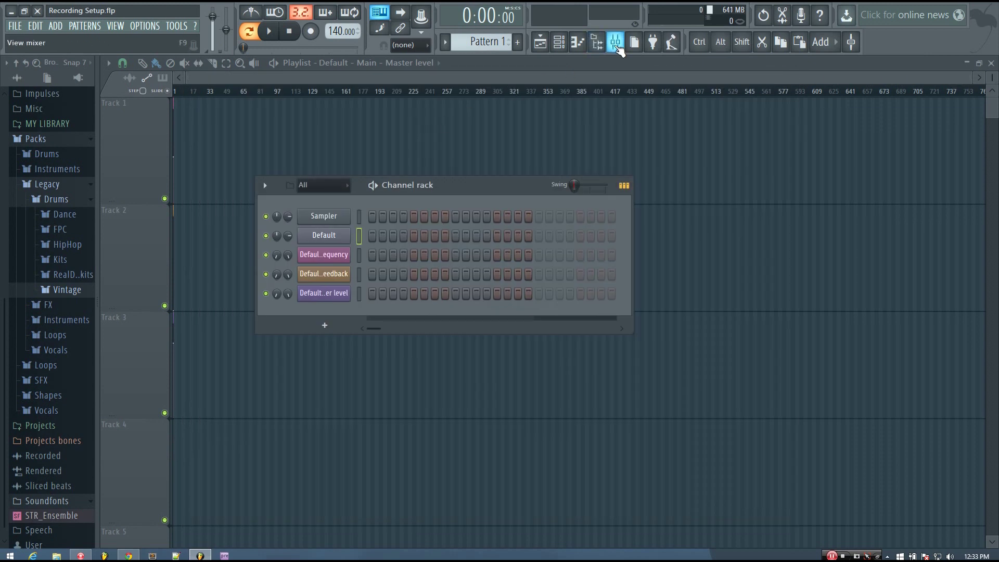
{"action": "left_click", "coordinate": [578, 42]}
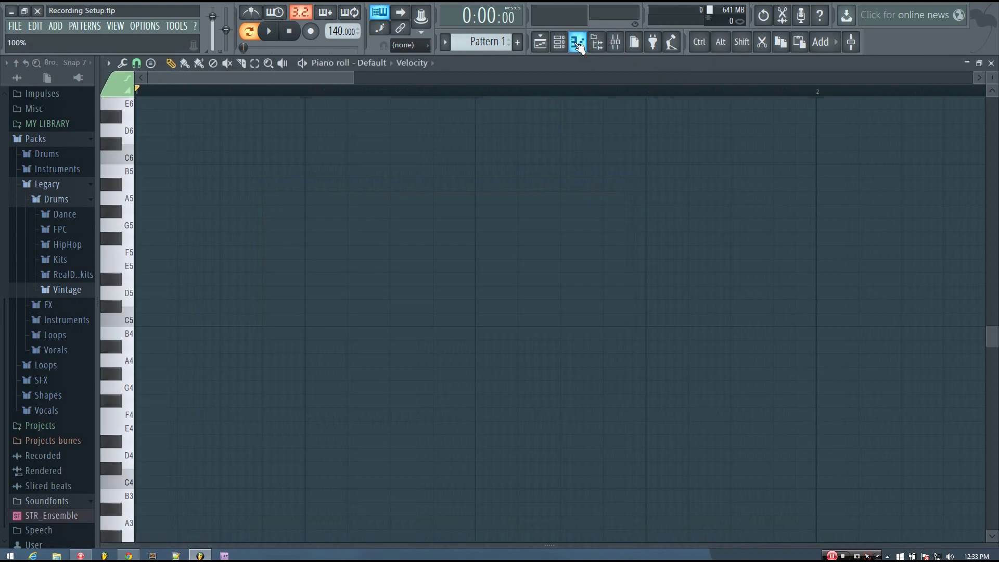
{"action": "left_click", "coordinate": [170, 321]}
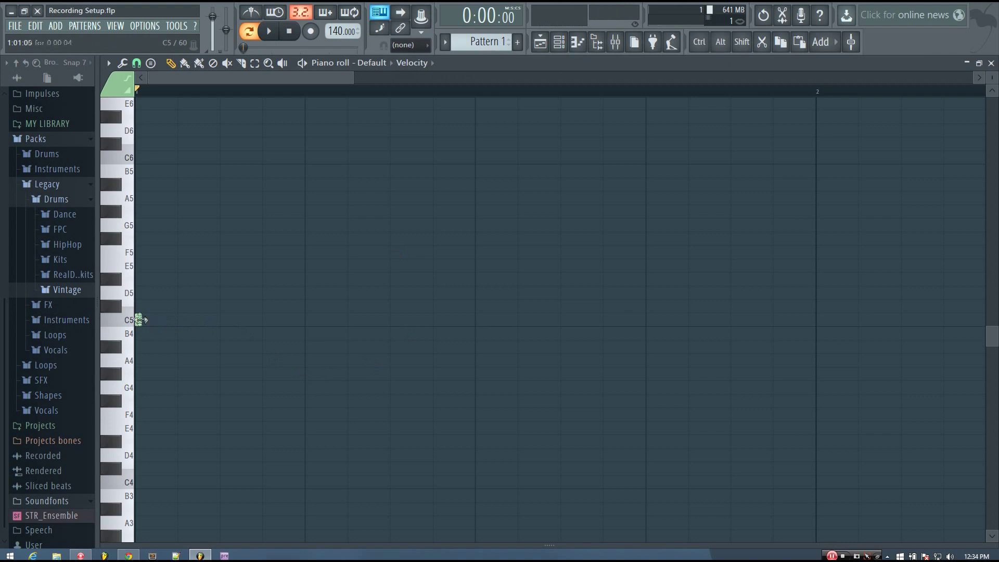
{"action": "left_click_drag", "start_coordinate": [138, 319], "coordinate": [652, 319]}
{"action": "scroll", "coordinate": [572, 315], "scroll_direction": "down", "scroll_amount": 4}
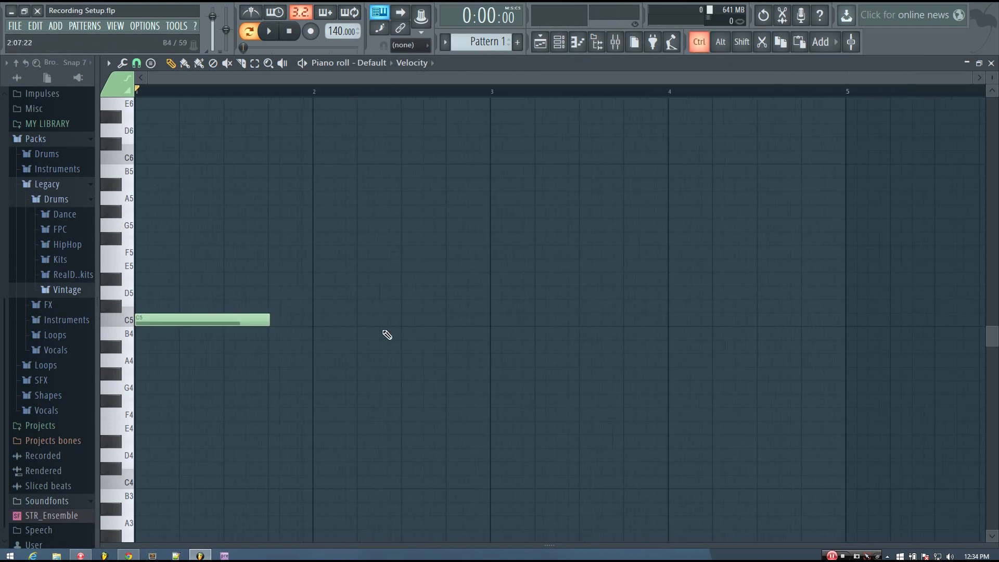
{"action": "left_click_drag", "start_coordinate": [260, 321], "coordinate": [481, 376]}
{"action": "key", "text": "space"}
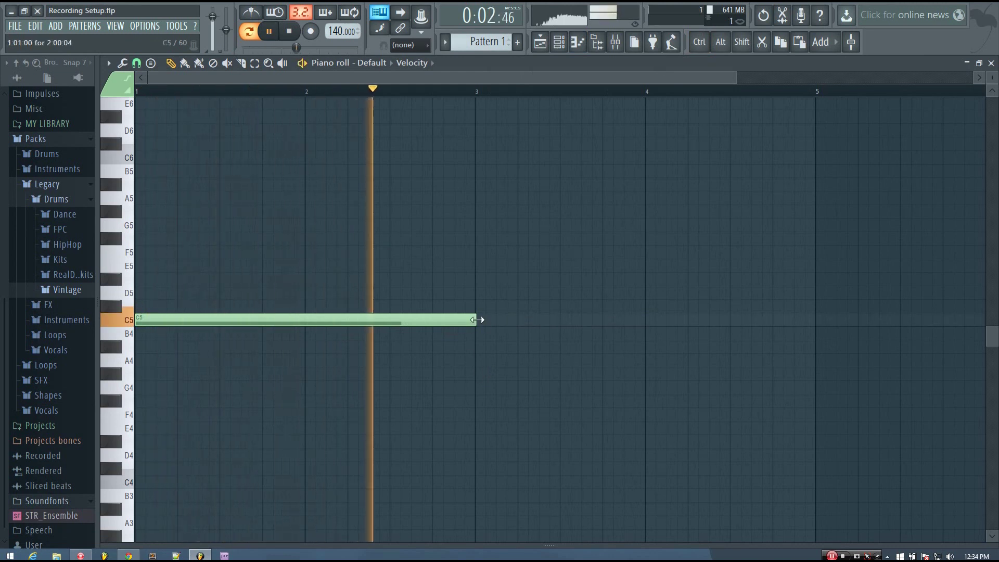
{"action": "key", "text": "space"}
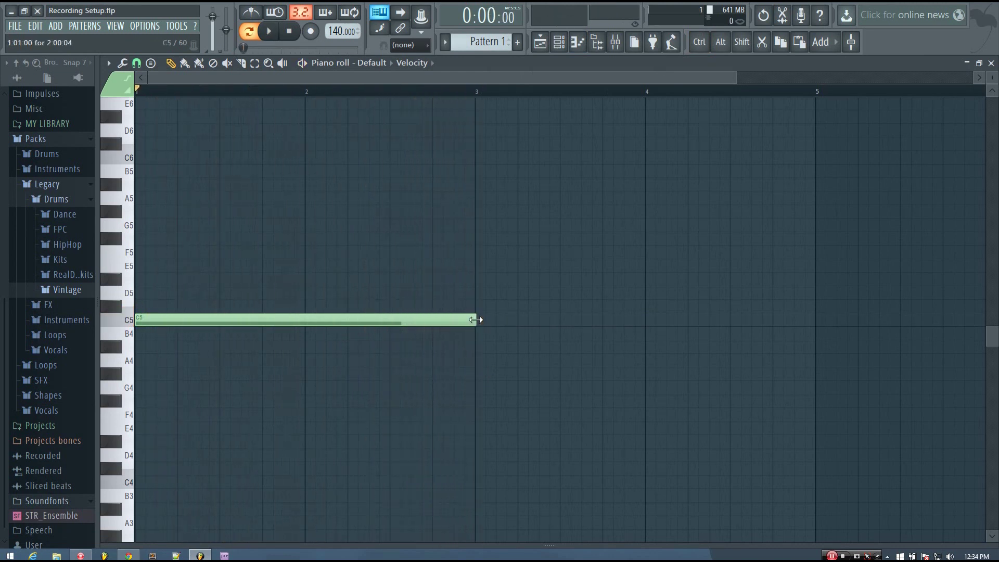
{"action": "left_click", "coordinate": [475, 319]}
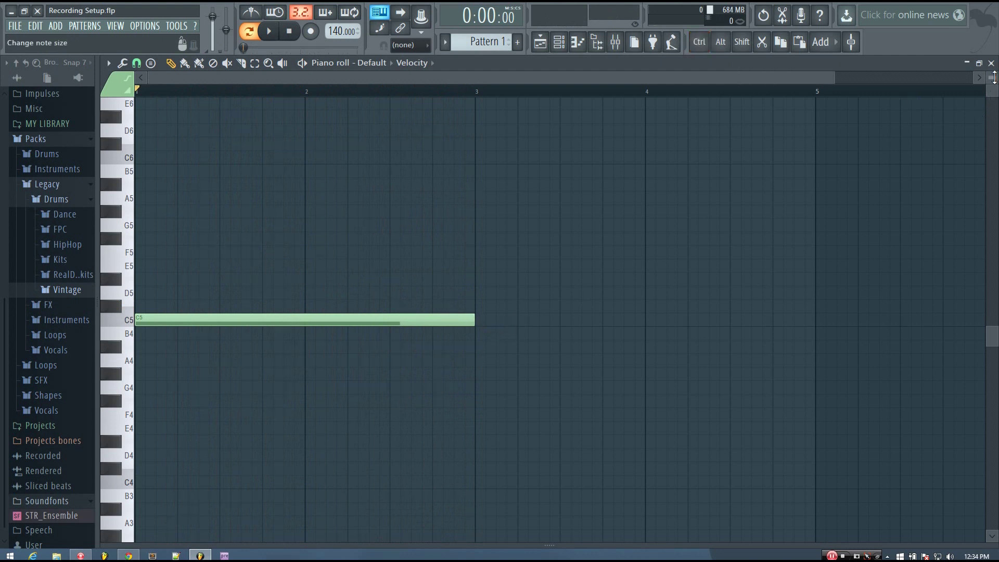
- Place Pattern 1 at the start of Track 4 in the playlist
{"action": "left_click", "coordinate": [991, 63]}
{"action": "key", "text": "F6"}
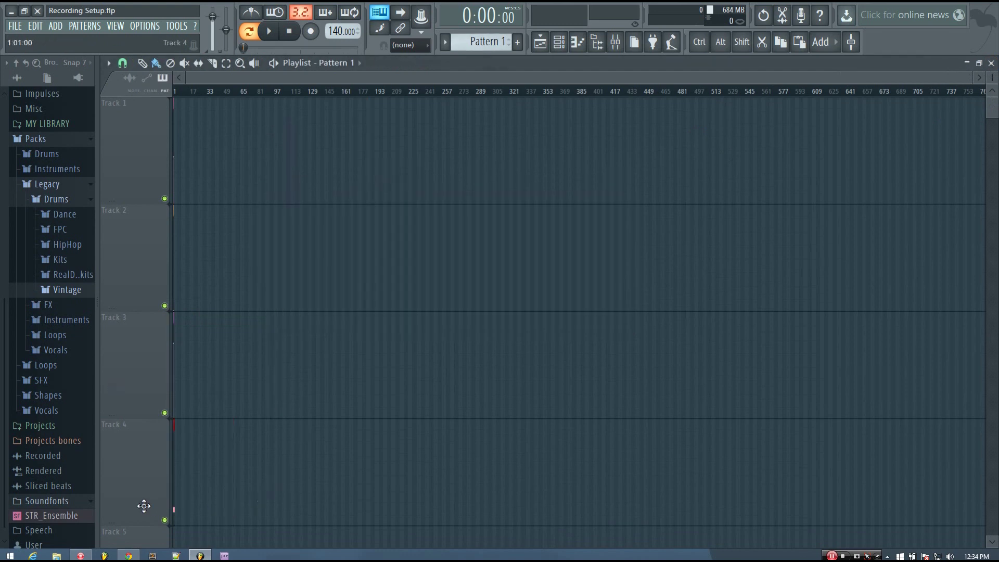
{"action": "scroll", "coordinate": [286, 264], "scroll_direction": "up", "scroll_amount": 10}
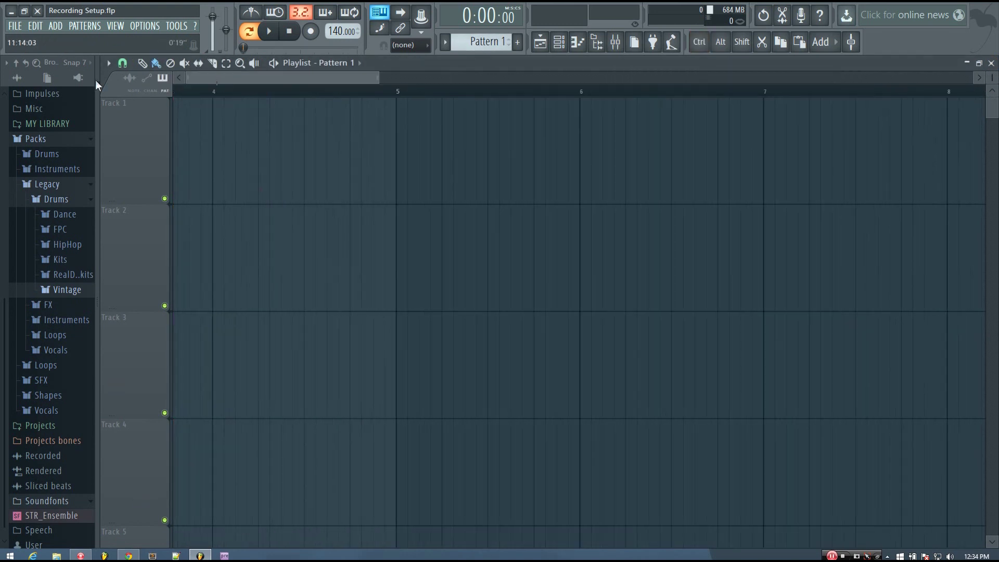
{"action": "key", "text": "Home"}
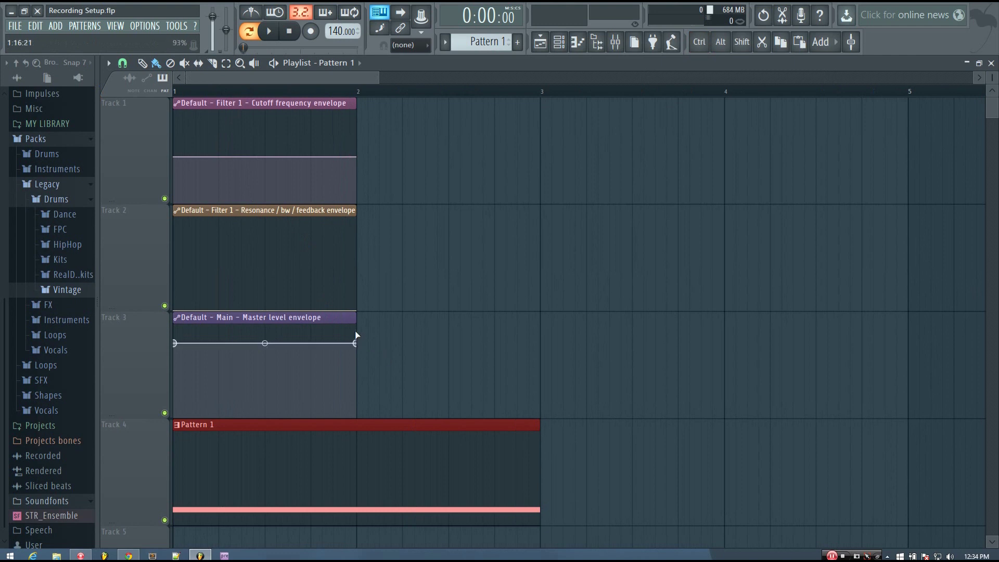
- Lengthen the master level, resonance and cutoff automation clips to end at bar 3, matching Pattern 1
{"action": "left_click_drag", "start_coordinate": [357, 336], "coordinate": [541, 342]}
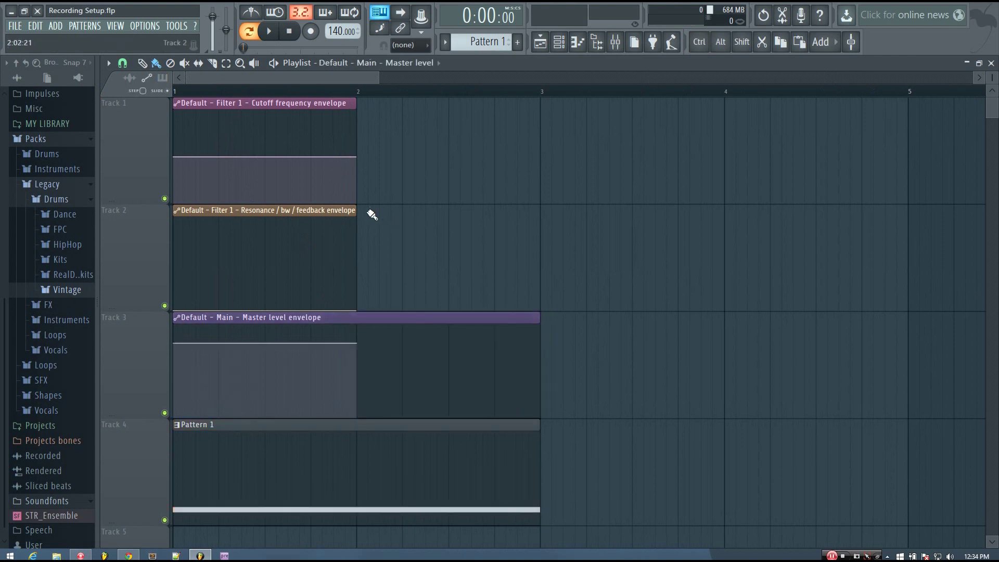
{"action": "left_click_drag", "start_coordinate": [357, 260], "coordinate": [539, 281]}
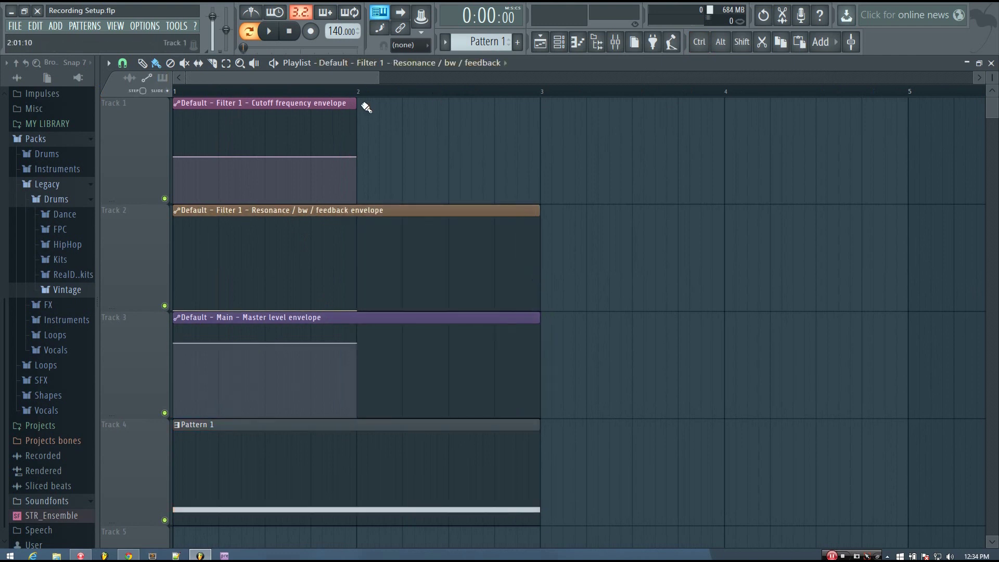
{"action": "left_click_drag", "start_coordinate": [357, 153], "coordinate": [541, 155]}
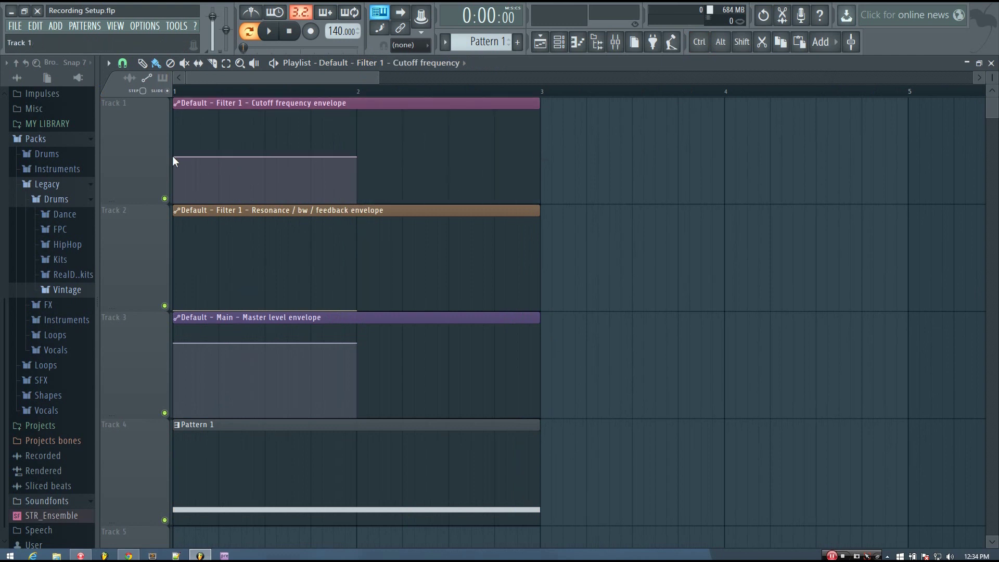
- Shape the cutoff envelope as a straight rise from zero at bar 1 to maximum at bar 3, and play it back
{"action": "left_click_drag", "start_coordinate": [174, 156], "coordinate": [156, 216]}
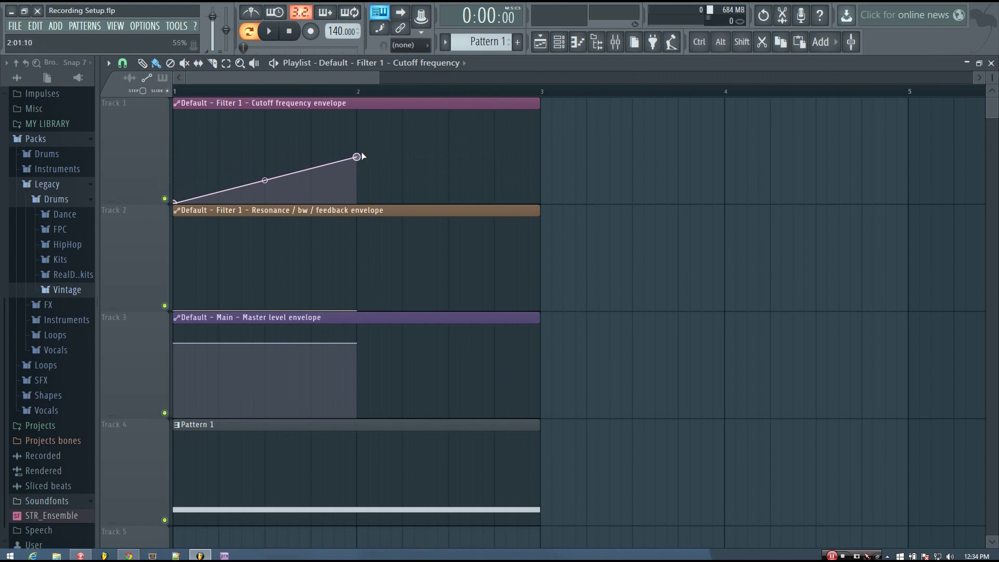
{"action": "left_click_drag", "start_coordinate": [359, 157], "coordinate": [586, 102]}
{"action": "key", "text": "space"}
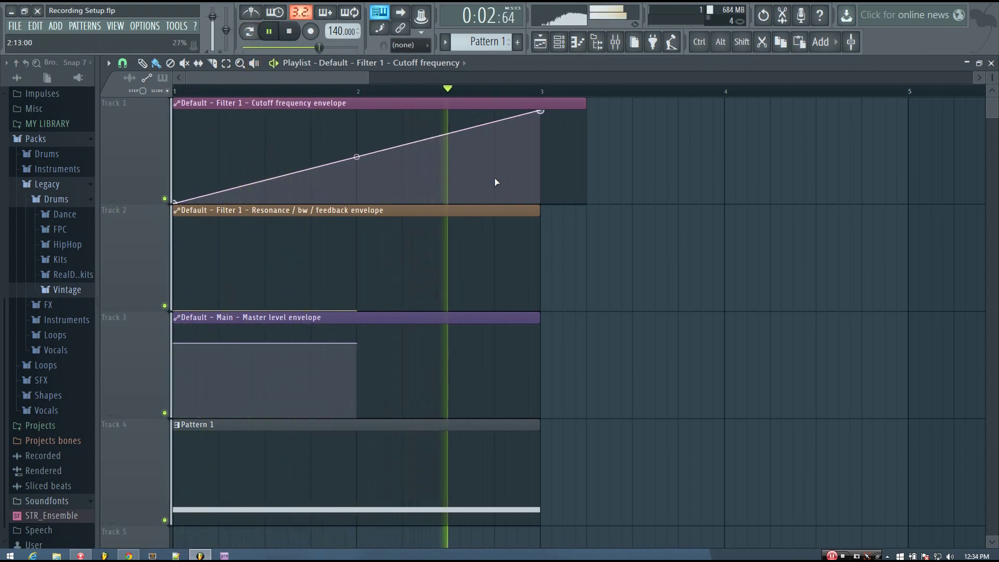
{"action": "key", "text": "space"}
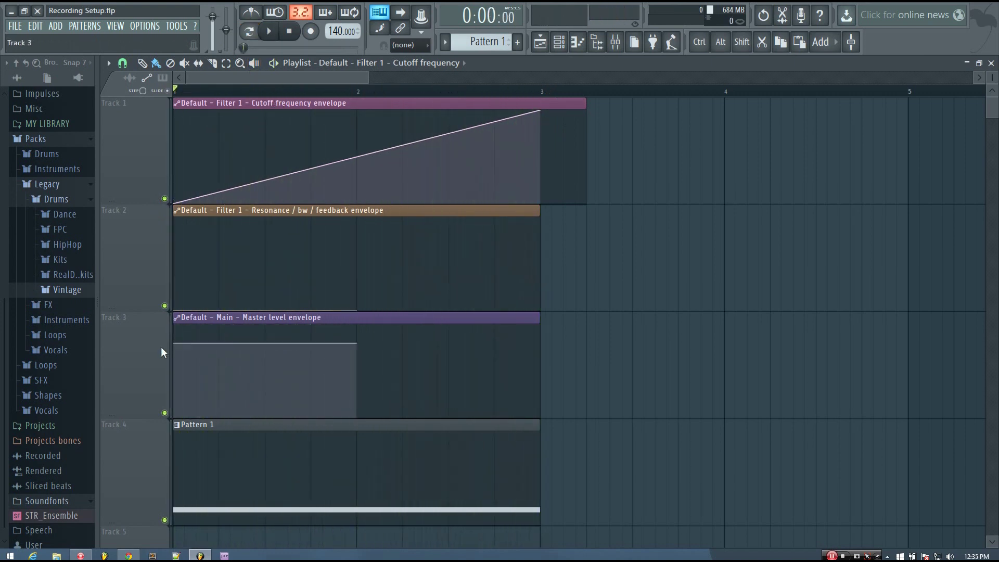
- Shape the master level envelope as an upward-bowed rise from zero at bar 1 to bar 2, and audition it
{"action": "left_click_drag", "start_coordinate": [175, 344], "coordinate": [162, 455]}
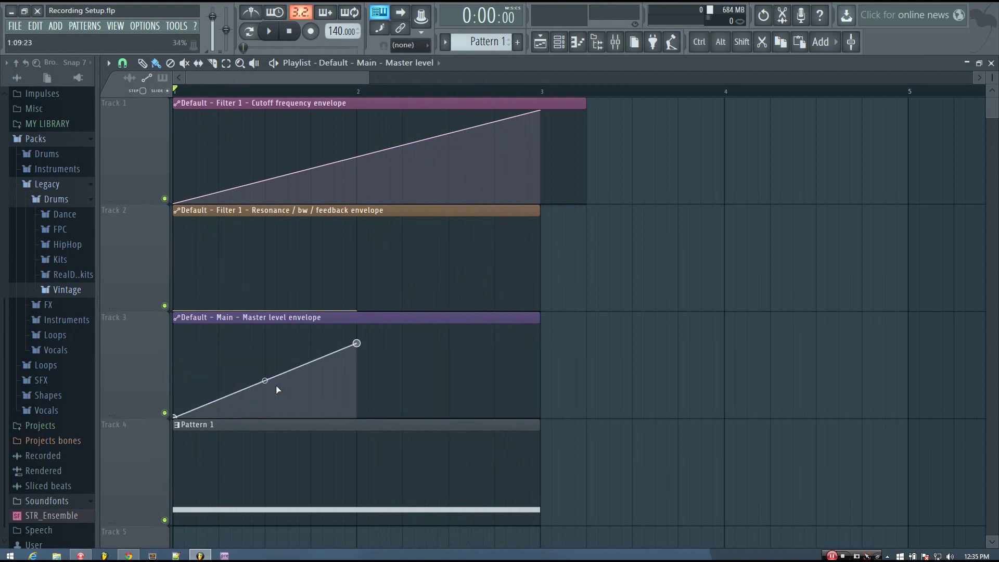
{"action": "left_click_drag", "start_coordinate": [265, 379], "coordinate": [264, 361]}
{"action": "key", "text": "space"}
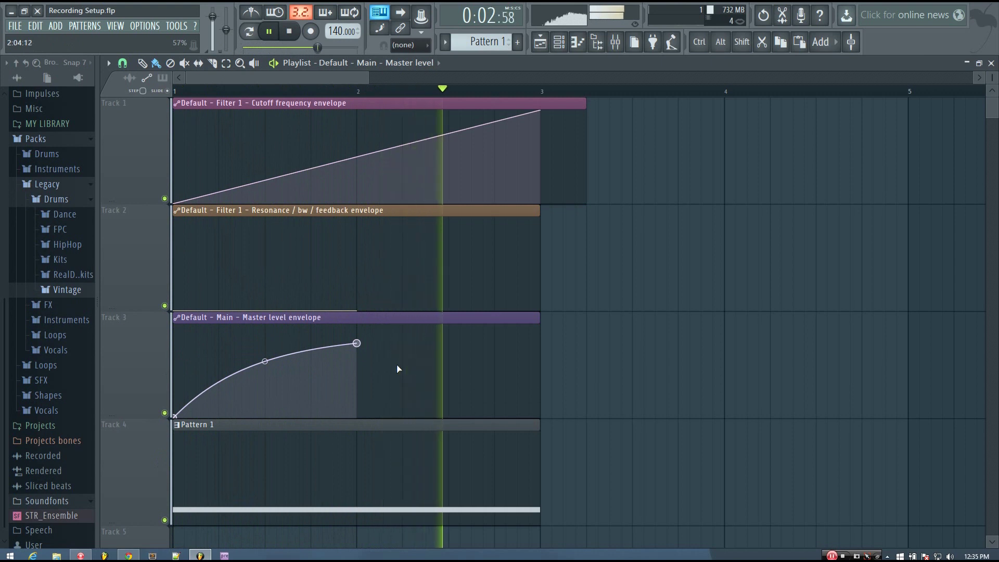
{"action": "key", "text": "space"}
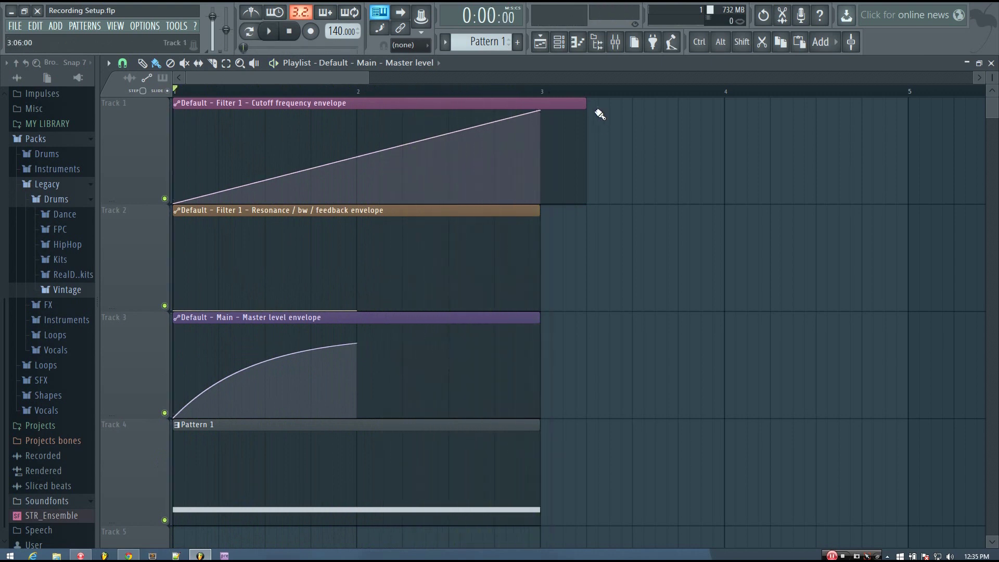
- Lengthen the cutoff frequency automation clip to end at bar 5
{"action": "left_click_drag", "start_coordinate": [587, 103], "coordinate": [747, 125]}
{"action": "scroll", "coordinate": [651, 312], "scroll_direction": "down", "scroll_amount": 2, "text": "ctrl"}
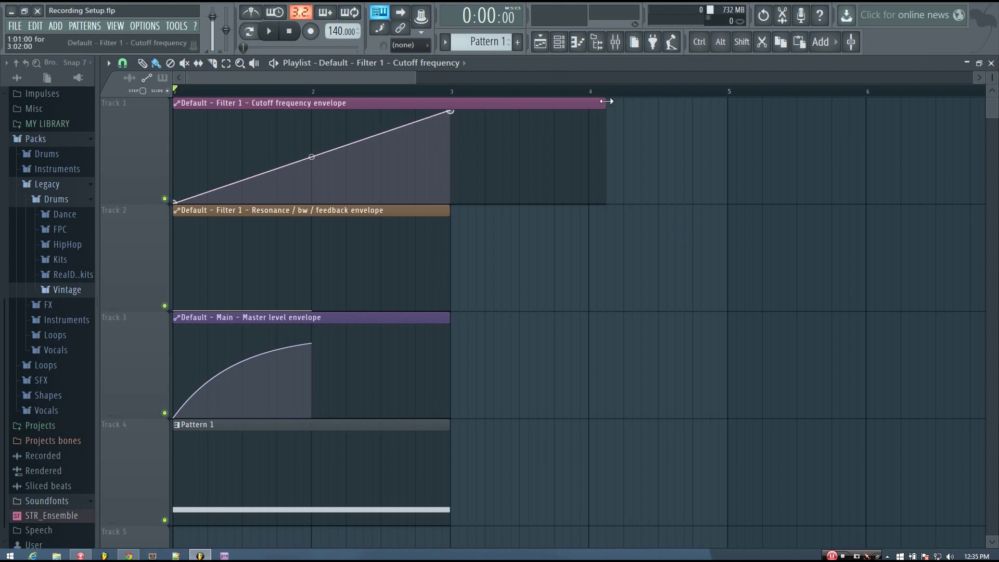
{"action": "left_click_drag", "start_coordinate": [607, 103], "coordinate": [728, 121]}
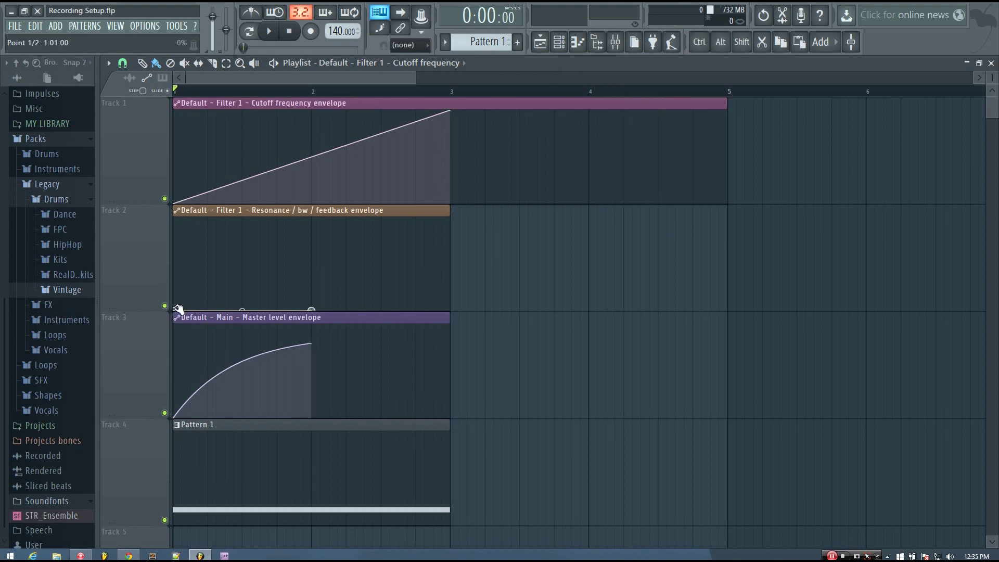
- Shape the resonance envelope as an upward-bowed fall from above mid-level at bar 1 to zero before bar 3, and audition it
{"action": "left_click_drag", "start_coordinate": [179, 309], "coordinate": [173, 251]}
{"action": "key", "text": "space"}
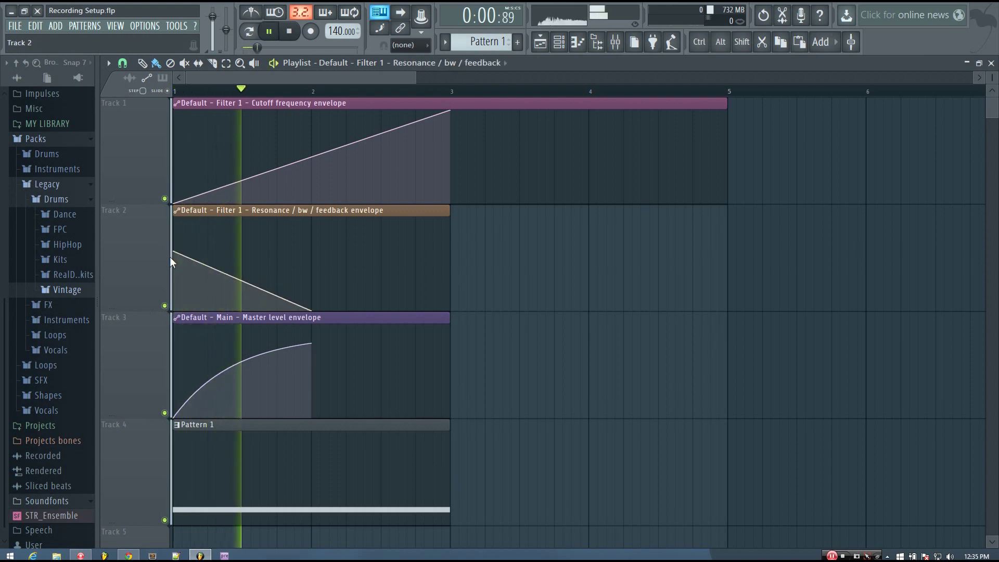
{"action": "key", "text": "space"}
{"action": "left_click_drag", "start_coordinate": [311, 310], "coordinate": [398, 310]}
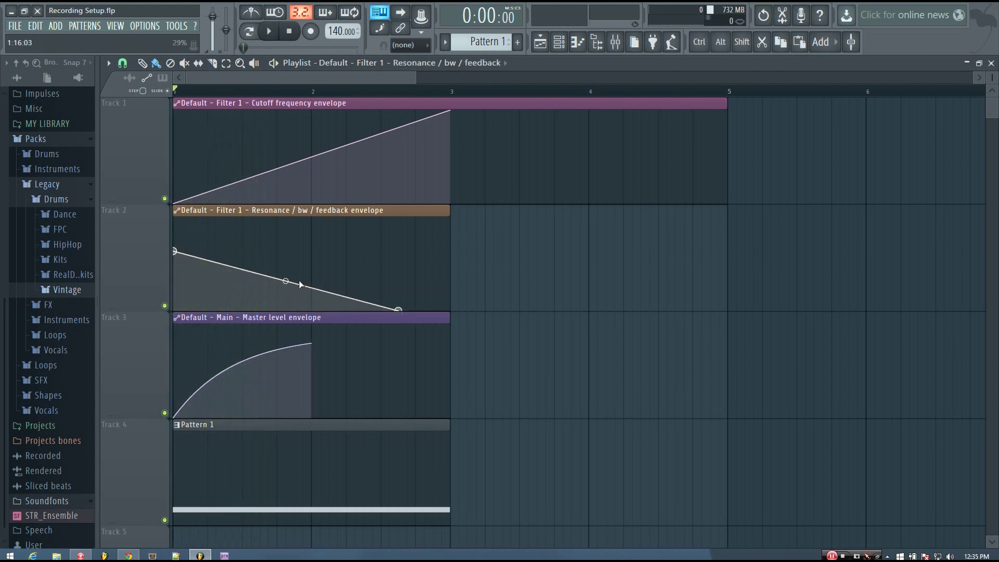
{"action": "left_click_drag", "start_coordinate": [288, 281], "coordinate": [286, 262]}
{"action": "key", "text": "space"}
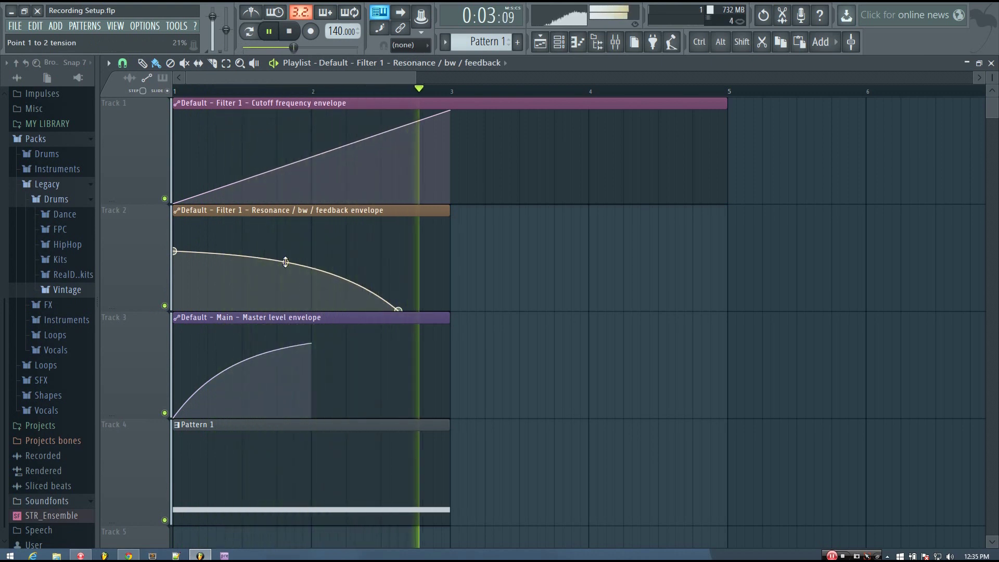
{"action": "key", "text": "space"}
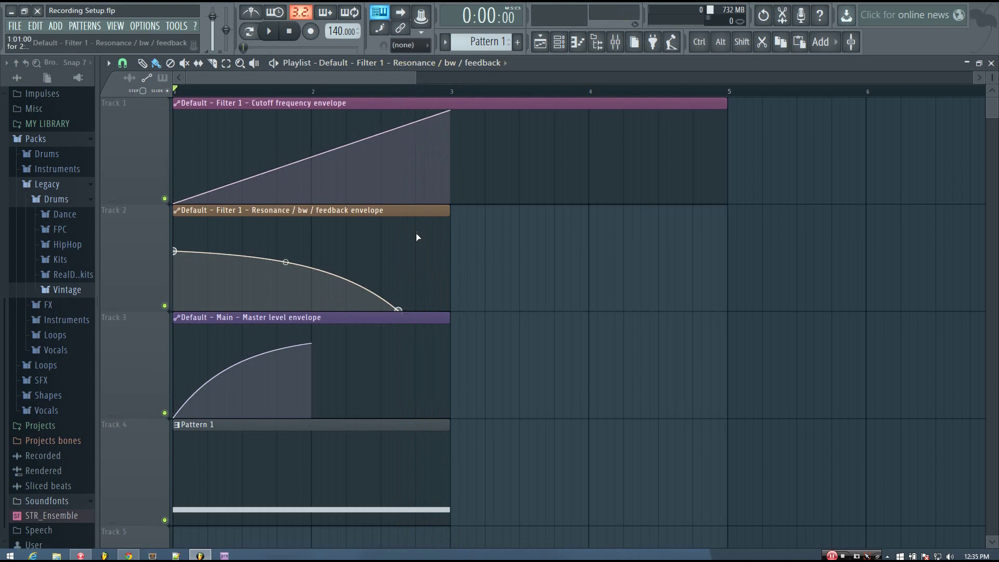
- Move Pattern 1 to start at bar 3 and lengthen the master level clip to just before bar 5
{"action": "left_click_drag", "start_coordinate": [370, 466], "coordinate": [600, 462]}
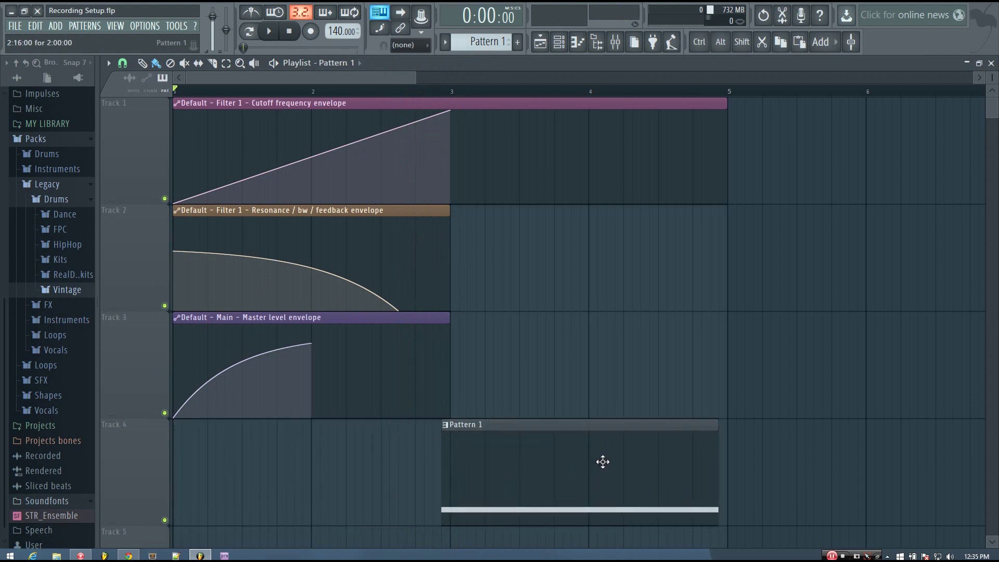
{"action": "left_click_drag", "start_coordinate": [445, 317], "coordinate": [701, 318]}
- Extend the cutoff envelope with a straight fall from its bar 3 peak to zero just past bar 5, lengthening the clip to fit
{"action": "left_click_drag", "start_coordinate": [525, 134], "coordinate": [725, 201]}
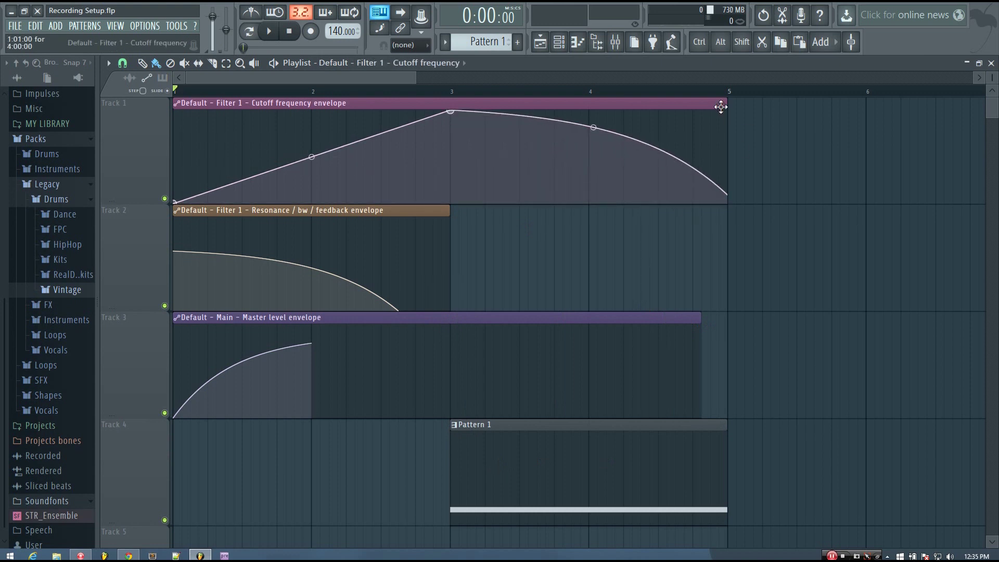
{"action": "left_click_drag", "start_coordinate": [727, 102], "coordinate": [762, 103]}
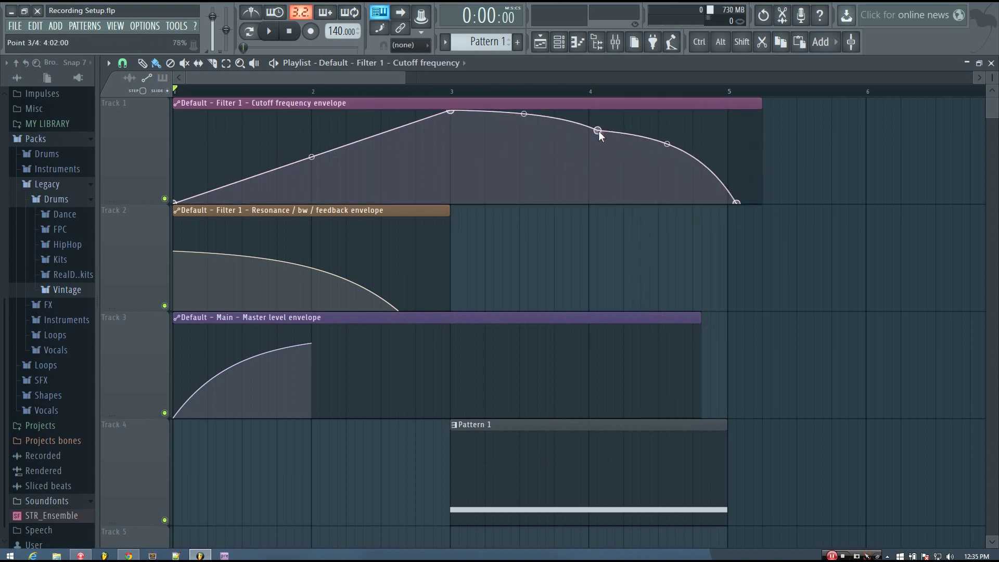
{"action": "right_click", "coordinate": [598, 130]}
{"action": "left_click", "coordinate": [613, 147]}
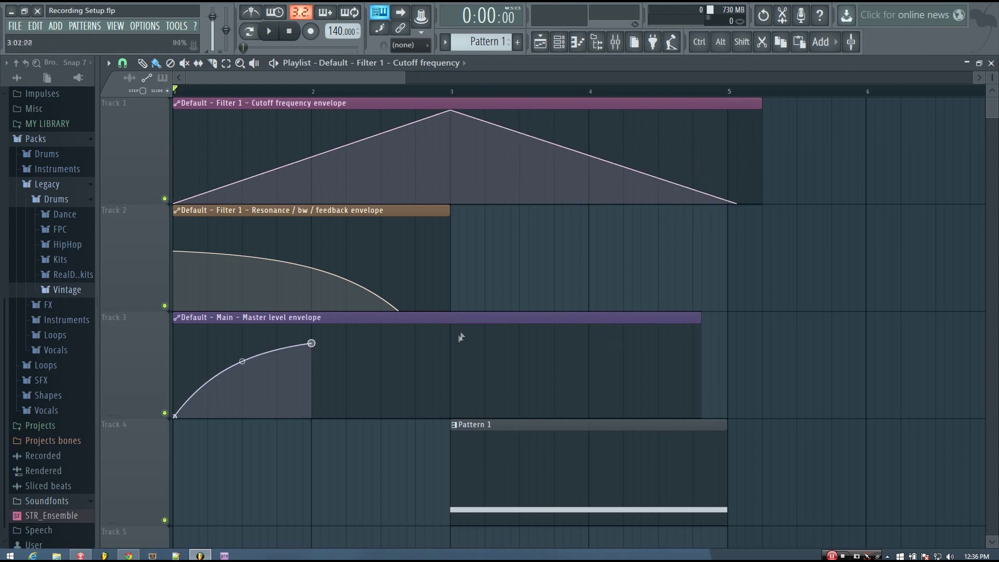
- Make the master level fall to zero just before bar 3 and rise sharply from bar 3, and play from bar 3
{"action": "left_click", "coordinate": [432, 417]}
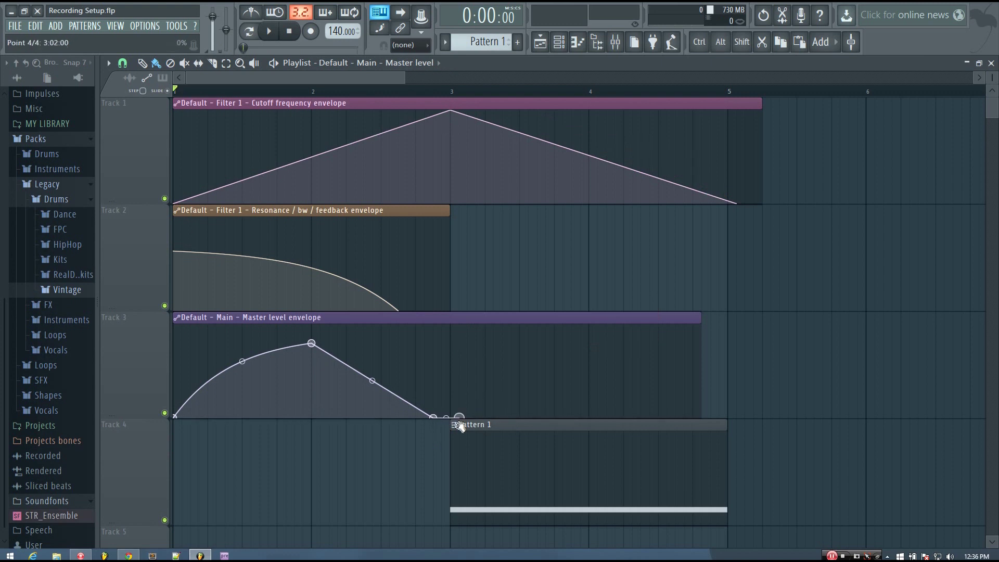
{"action": "left_click_drag", "start_coordinate": [463, 385], "coordinate": [460, 349]}
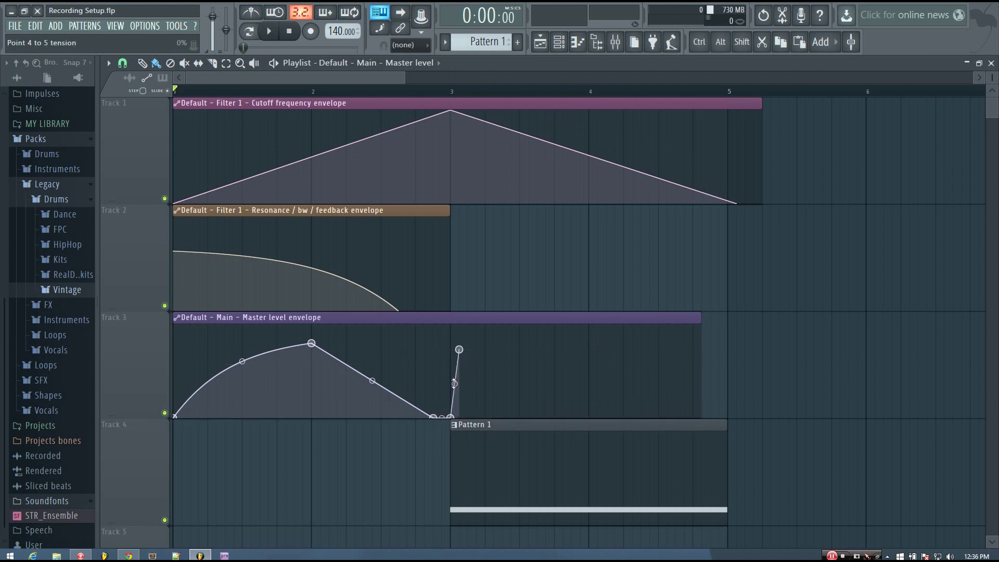
{"action": "left_click", "coordinate": [451, 83]}
{"action": "key", "text": "space"}
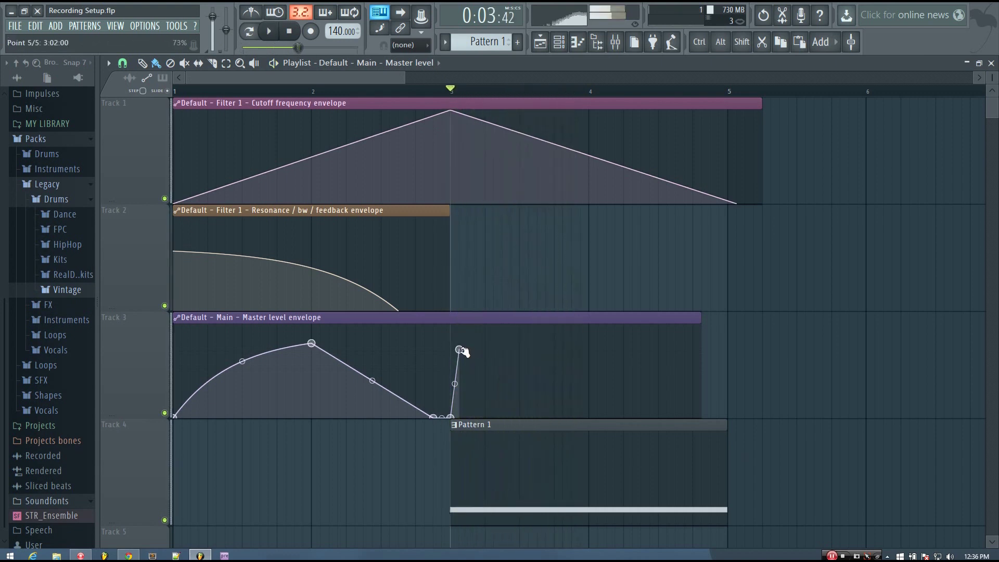
- Reshape the master level's second rise into a gradual bowed curve from bar 3 to about three quarters through that bar, and audition it
{"action": "left_click_drag", "start_coordinate": [459, 350], "coordinate": [486, 329]}
{"action": "key", "text": "space"}
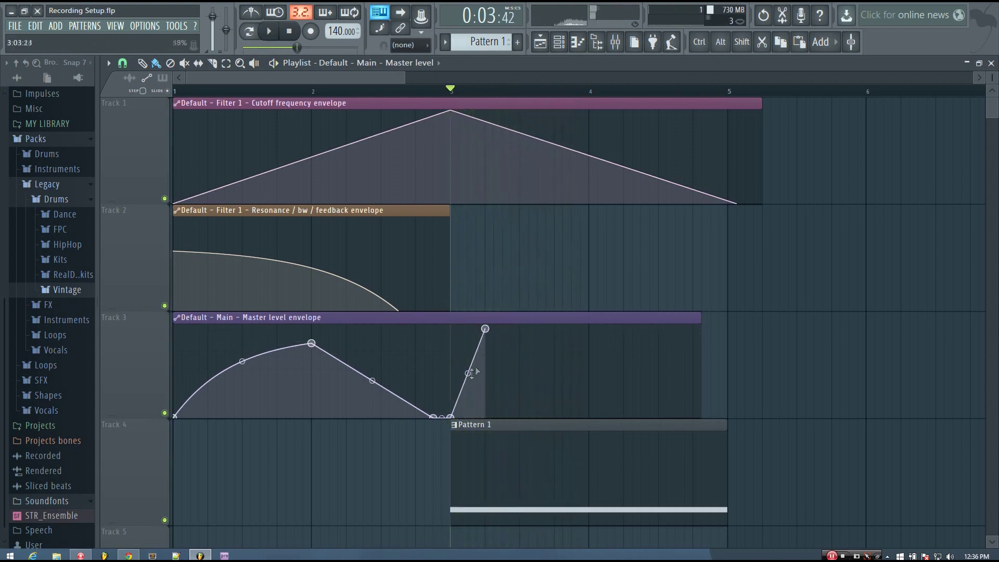
{"action": "left_click_drag", "start_coordinate": [485, 329], "coordinate": [554, 347]}
{"action": "key", "text": "space"}
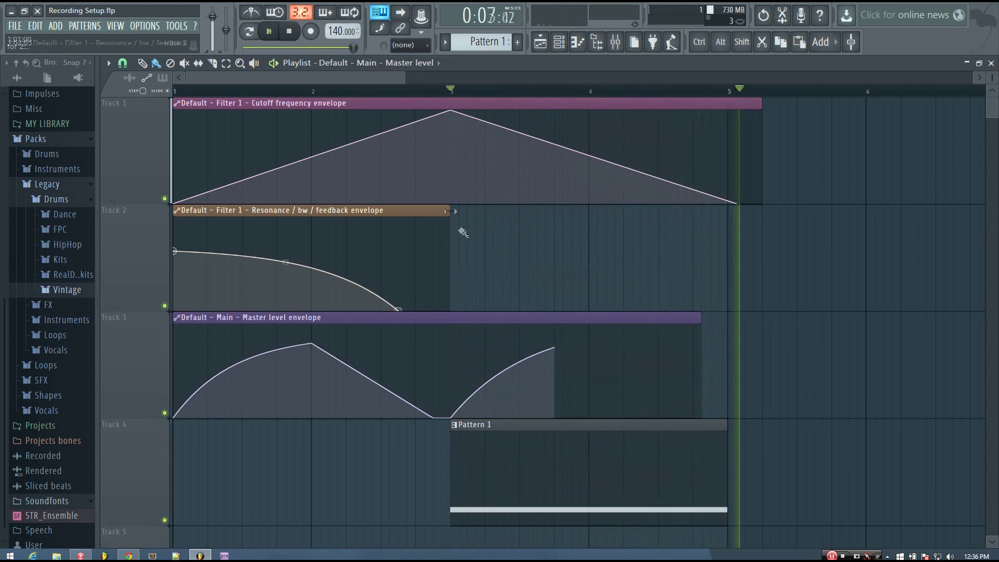
{"action": "key", "text": "space"}
- Lengthen the resonance automation clip to past bar 5 and play back the arrangement
{"action": "left_click_drag", "start_coordinate": [451, 210], "coordinate": [788, 313]}
{"action": "key", "text": "space"}
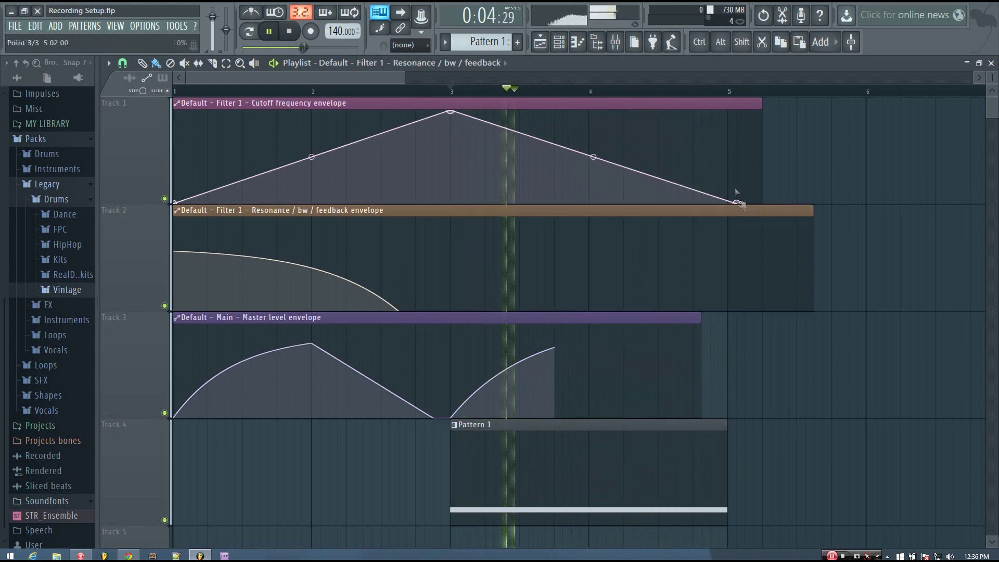
- Audition from bar 3 and pull the cutoff envelope's zero end point back to just before bar 5
{"action": "key", "text": "space"}
{"action": "left_click_drag", "start_coordinate": [738, 203], "coordinate": [720, 215]}
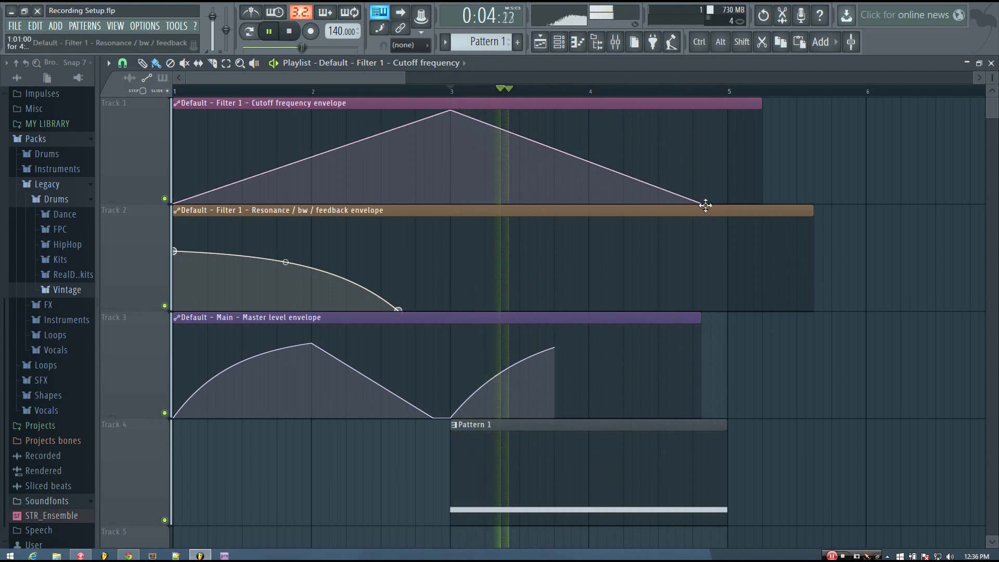
- Lengthen the master level clip to just past bar 5, adding an outward-bowed fall from its second peak to zero at bar 5, and audition it
{"action": "left_click_drag", "start_coordinate": [699, 321], "coordinate": [762, 321]}
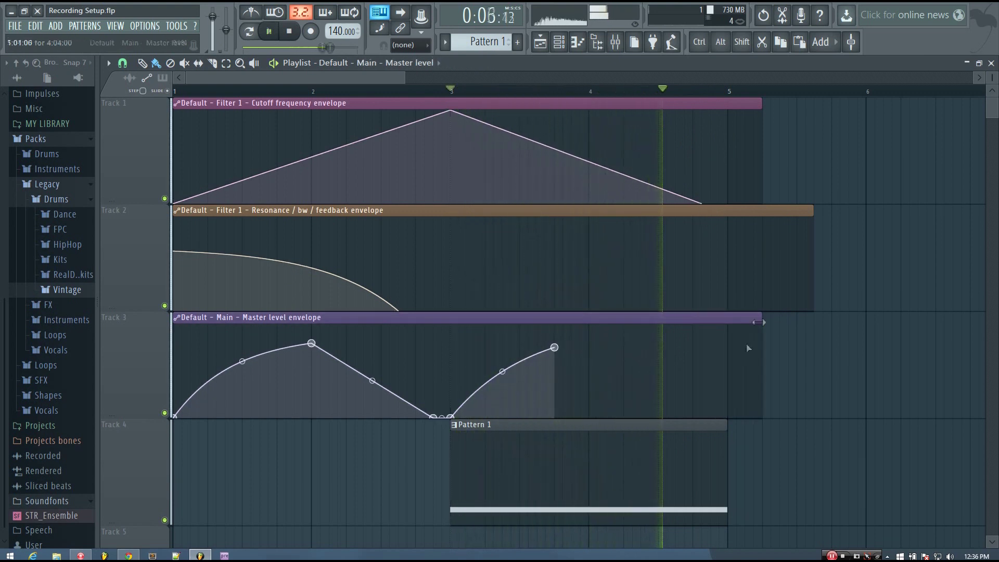
{"action": "key", "text": "space"}
{"action": "left_click", "coordinate": [724, 406]}
{"action": "left_click_drag", "start_coordinate": [725, 406], "coordinate": [727, 417]}
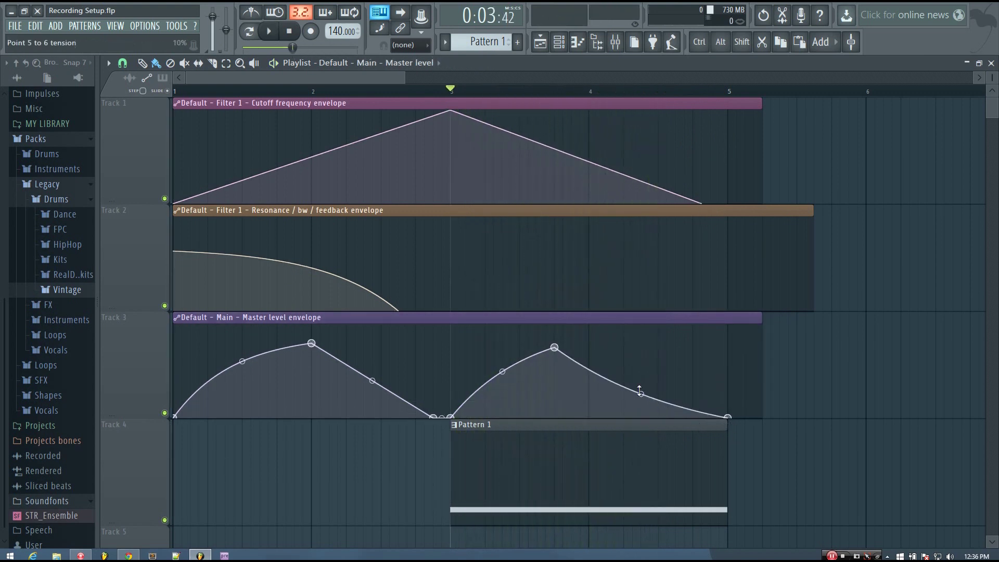
{"action": "left_click_drag", "start_coordinate": [641, 394], "coordinate": [641, 366]}
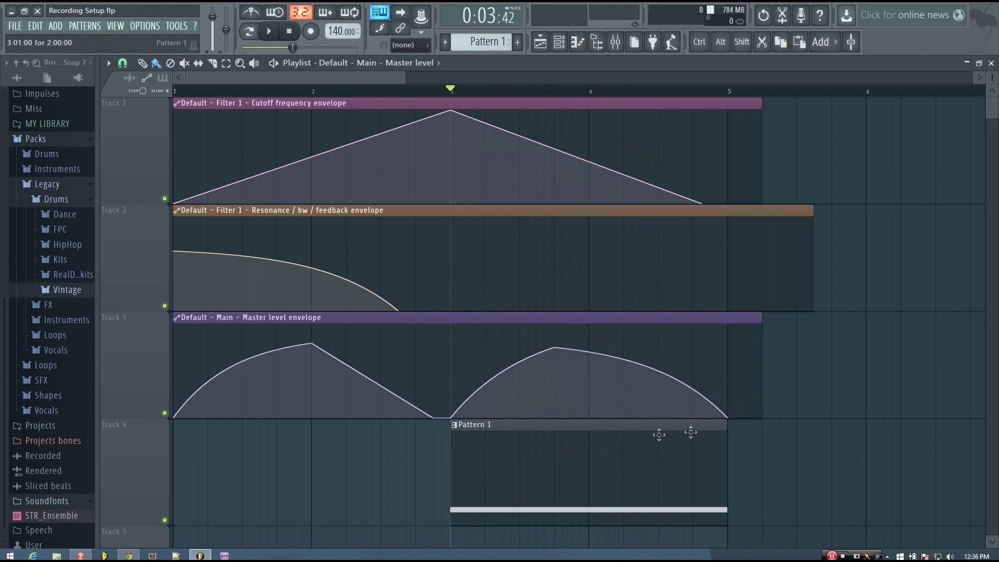
{"action": "key", "text": "space"}
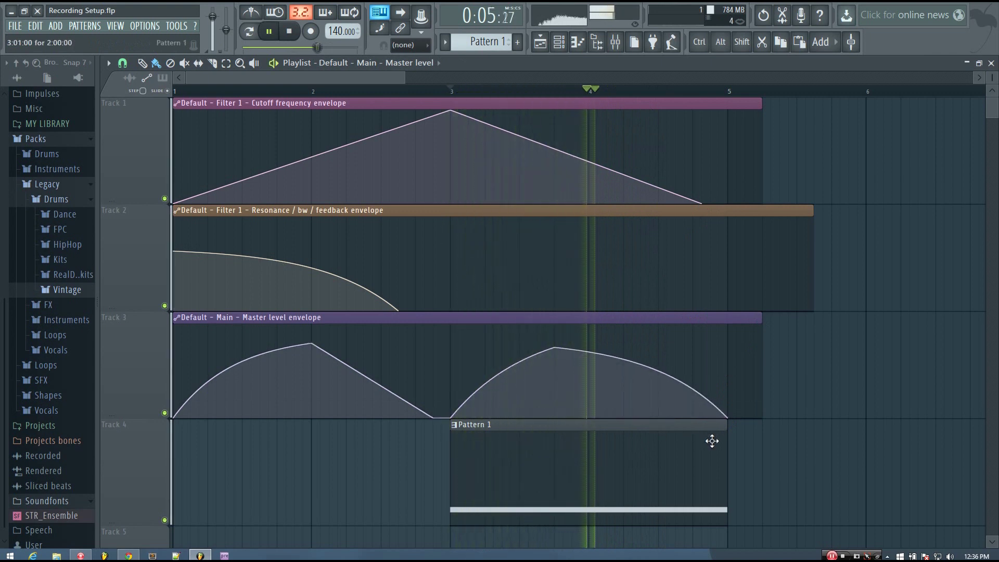
{"action": "key", "text": "space"}
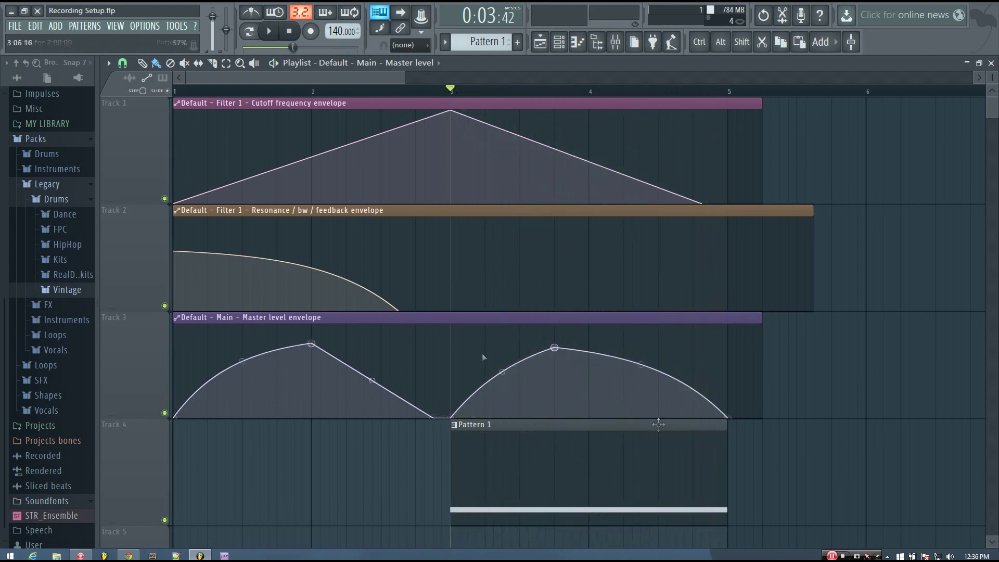
- View the Default channel's Sytrus main page from the channel rack, close it, and move the rack aside over the playlist
{"action": "scroll", "coordinate": [465, 265], "scroll_direction": "down", "scroll_amount": 2}
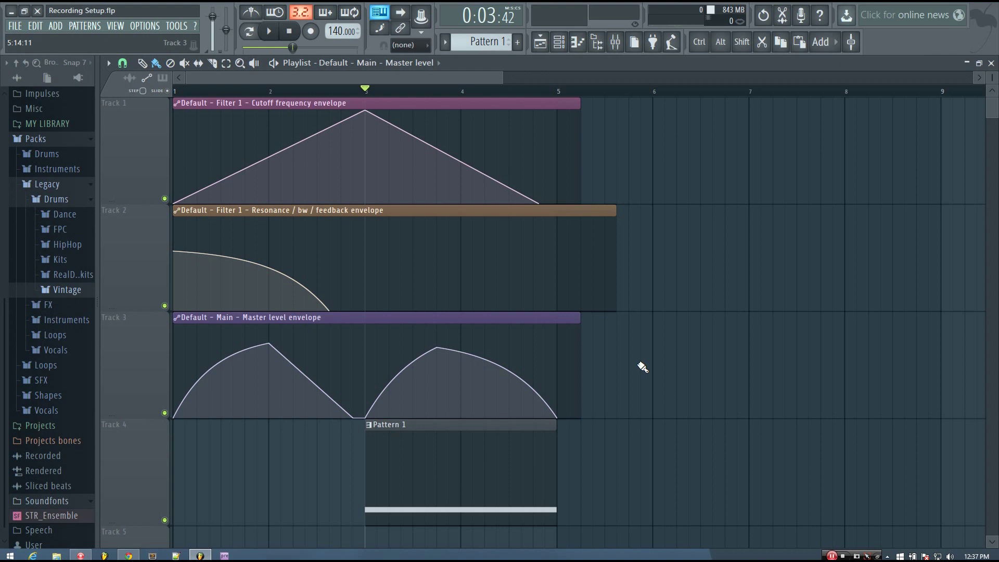
{"action": "left_click", "coordinate": [562, 44]}
{"action": "left_click", "coordinate": [344, 237]}
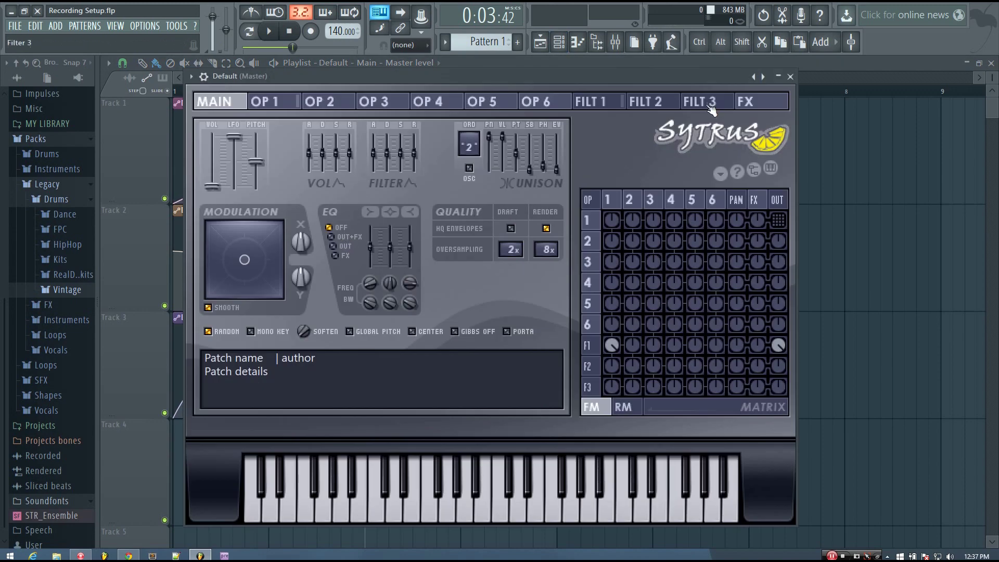
{"action": "left_click", "coordinate": [790, 76]}
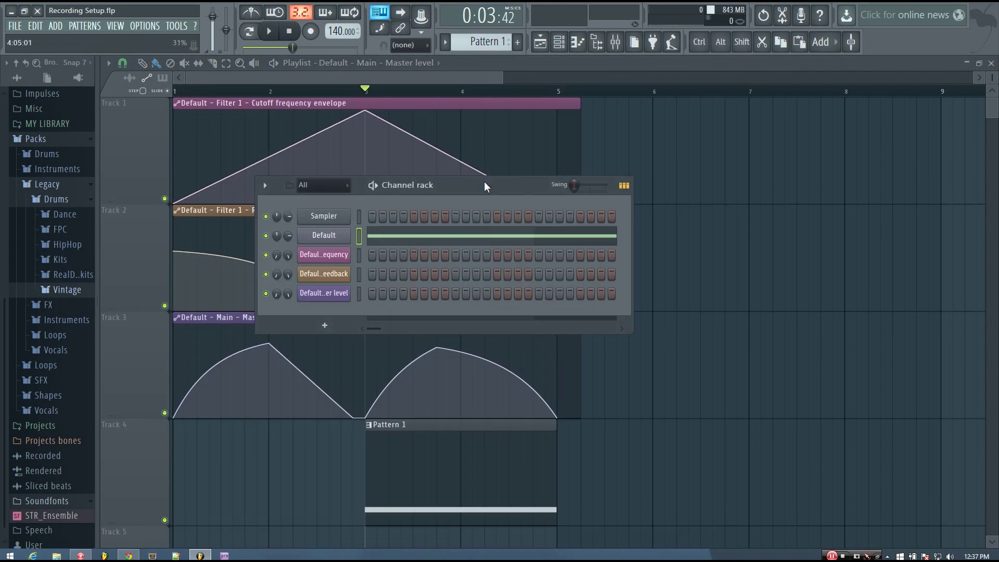
{"action": "left_click_drag", "start_coordinate": [484, 185], "coordinate": [704, 153]}
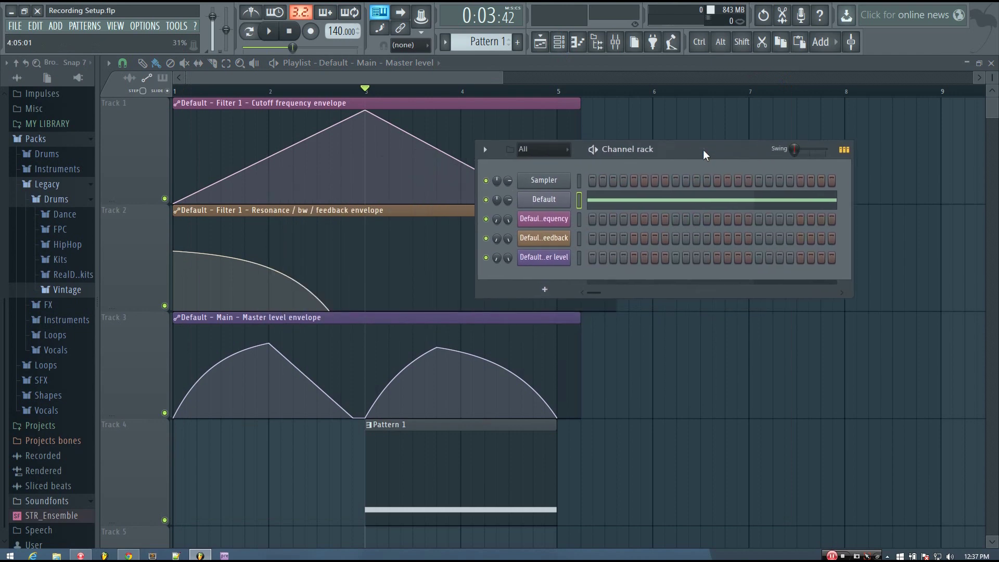